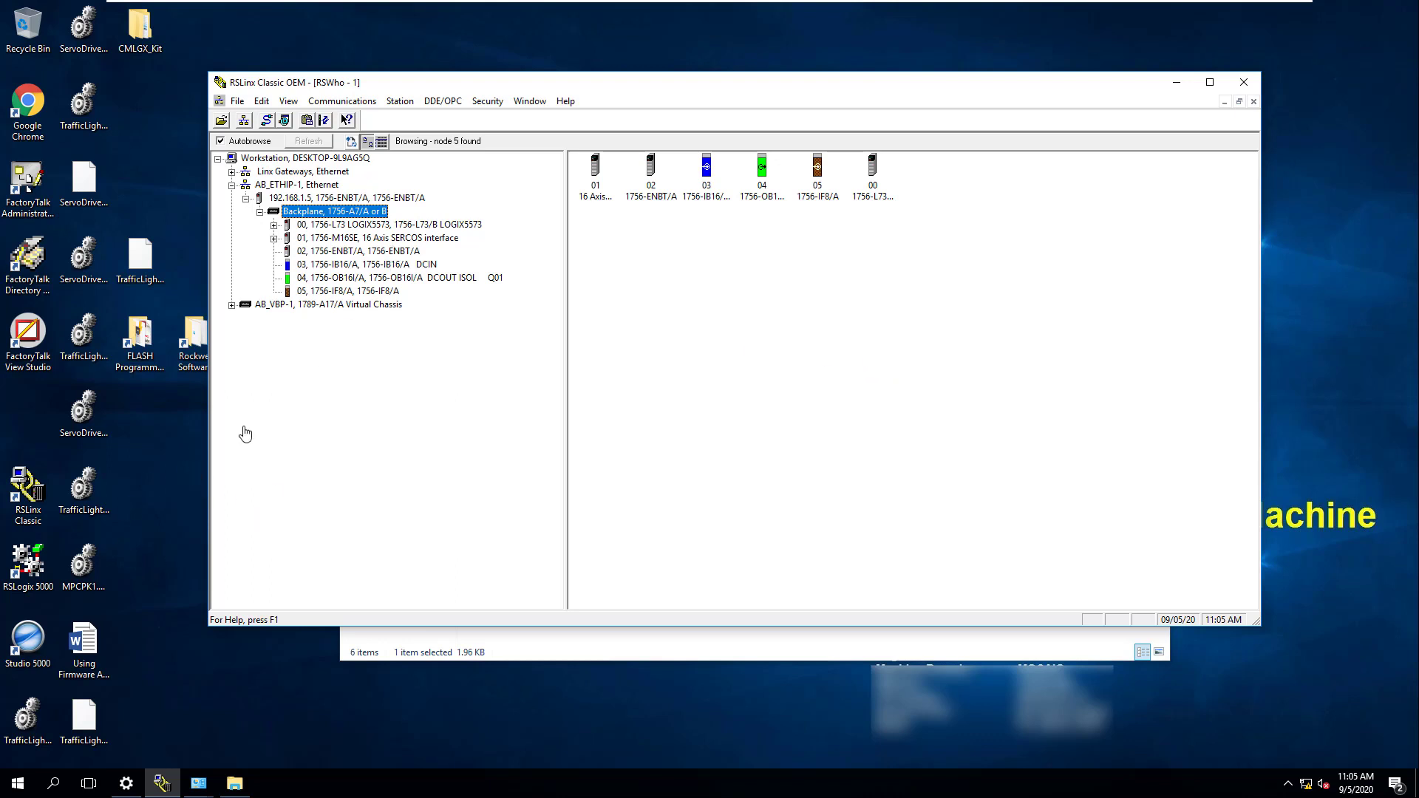
Step: Launch ControlFLASH from the FLASH Programming Tools folder and proceed past the welcome page to the catalog number selection
click(146, 354)
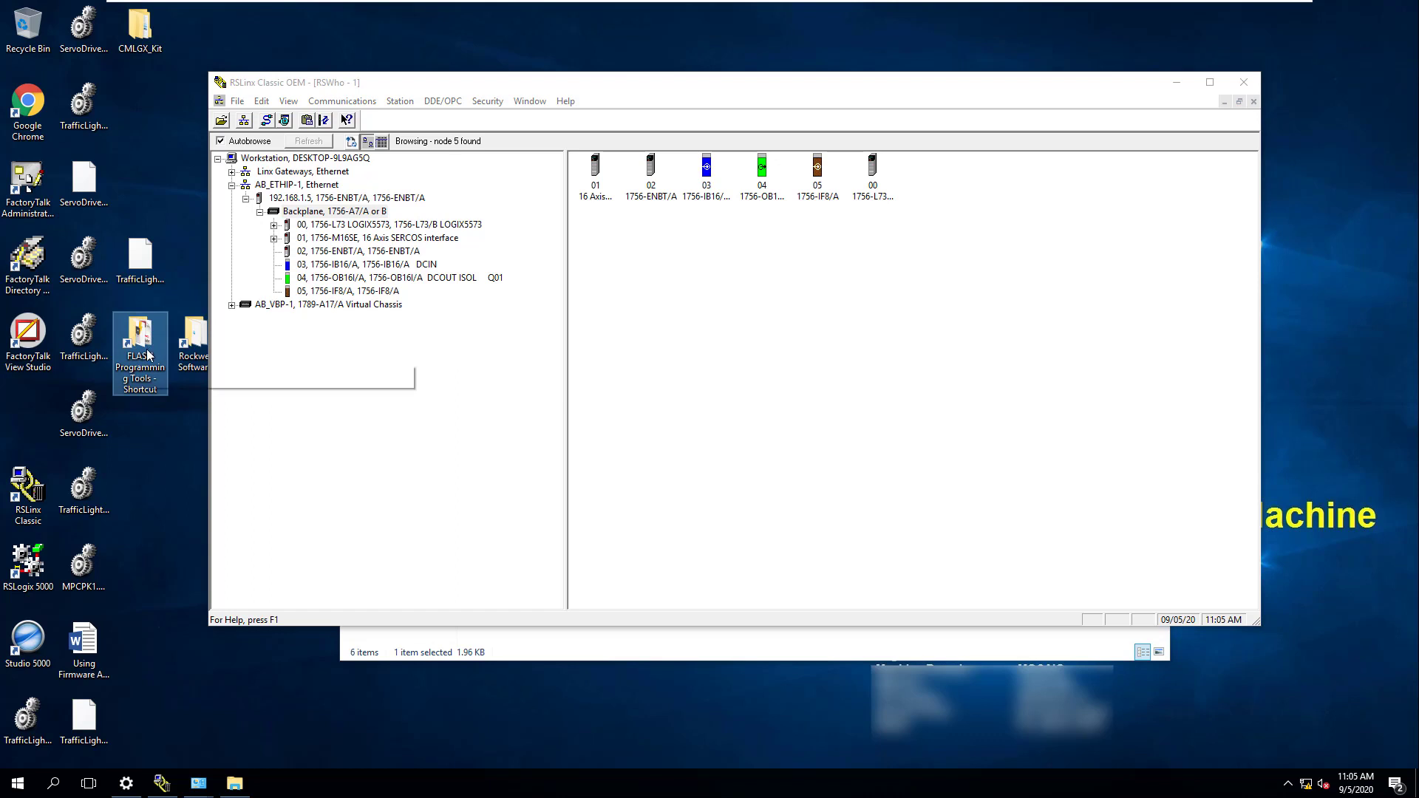
double_click(149, 354)
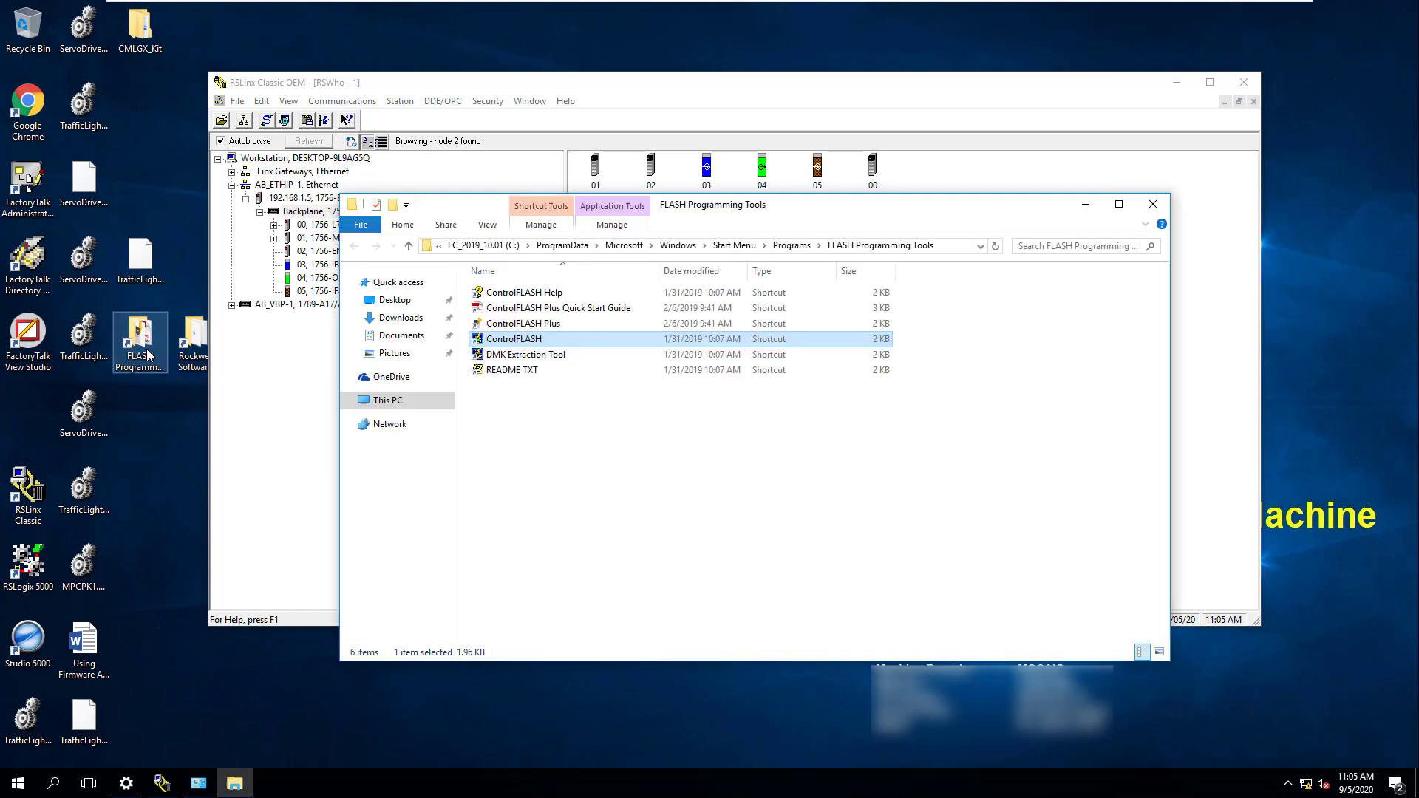
double_click(525, 339)
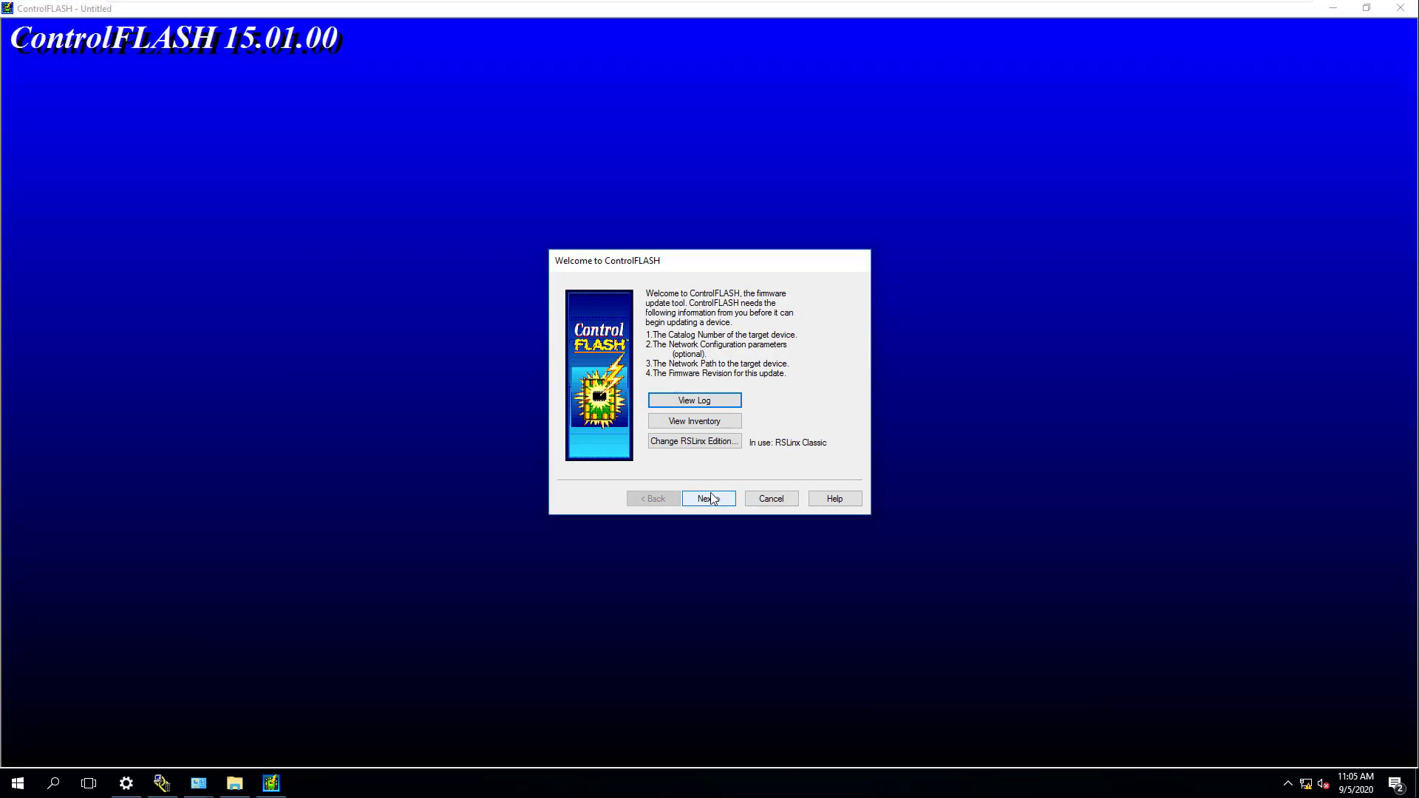
click(713, 501)
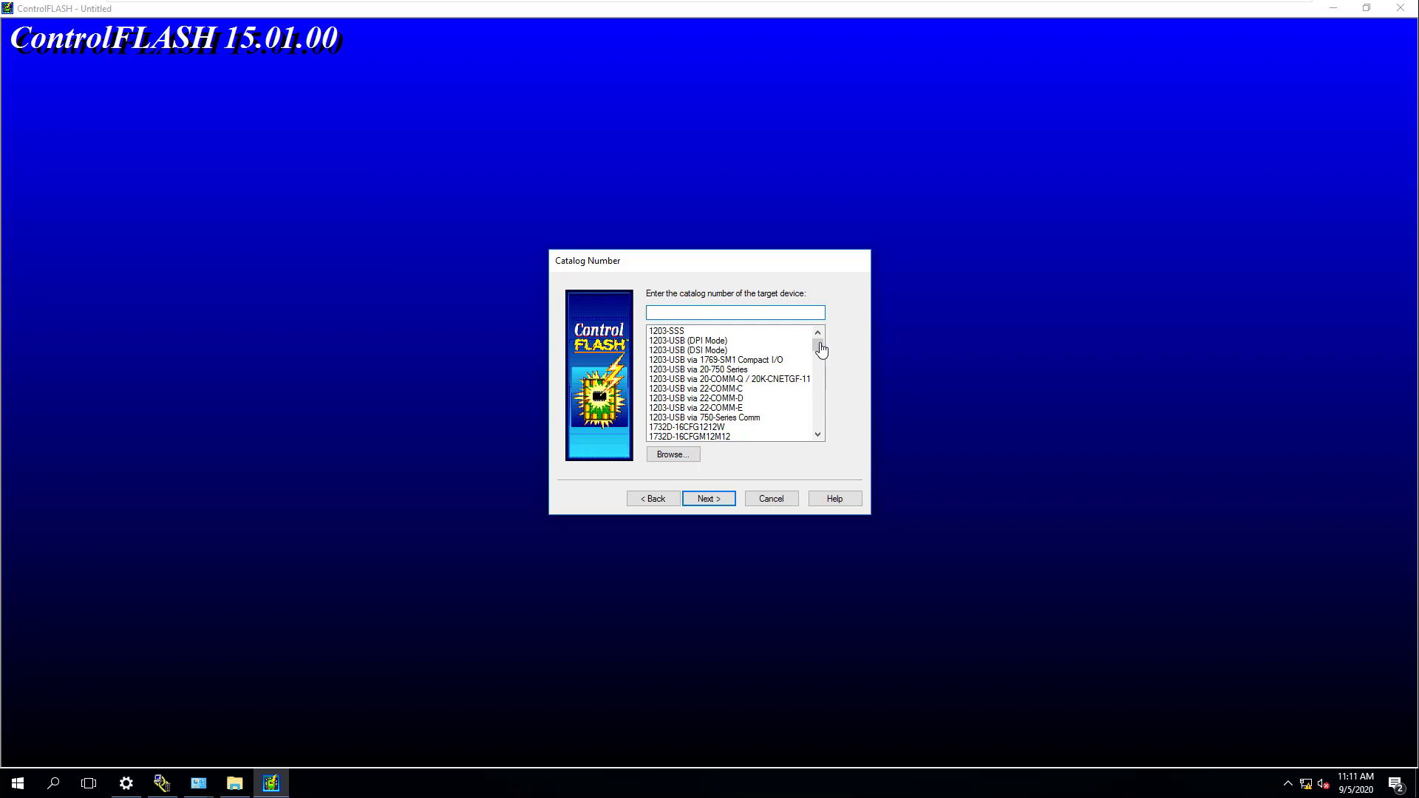
Step: Look up the 1756 entries in the catalog list and select 1756-L73 as the target device
scroll(818, 358, down, 4)
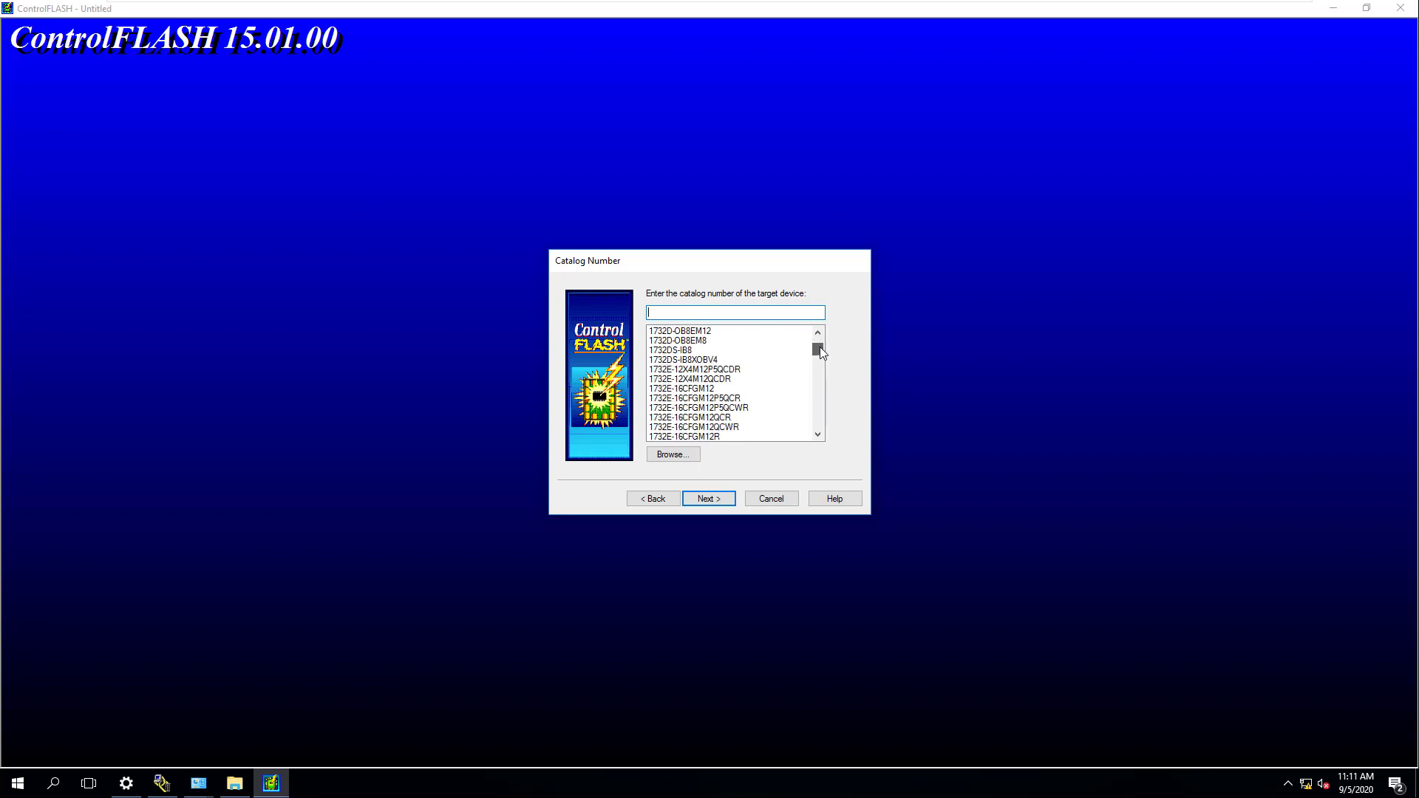
scroll(819, 348, up, 4)
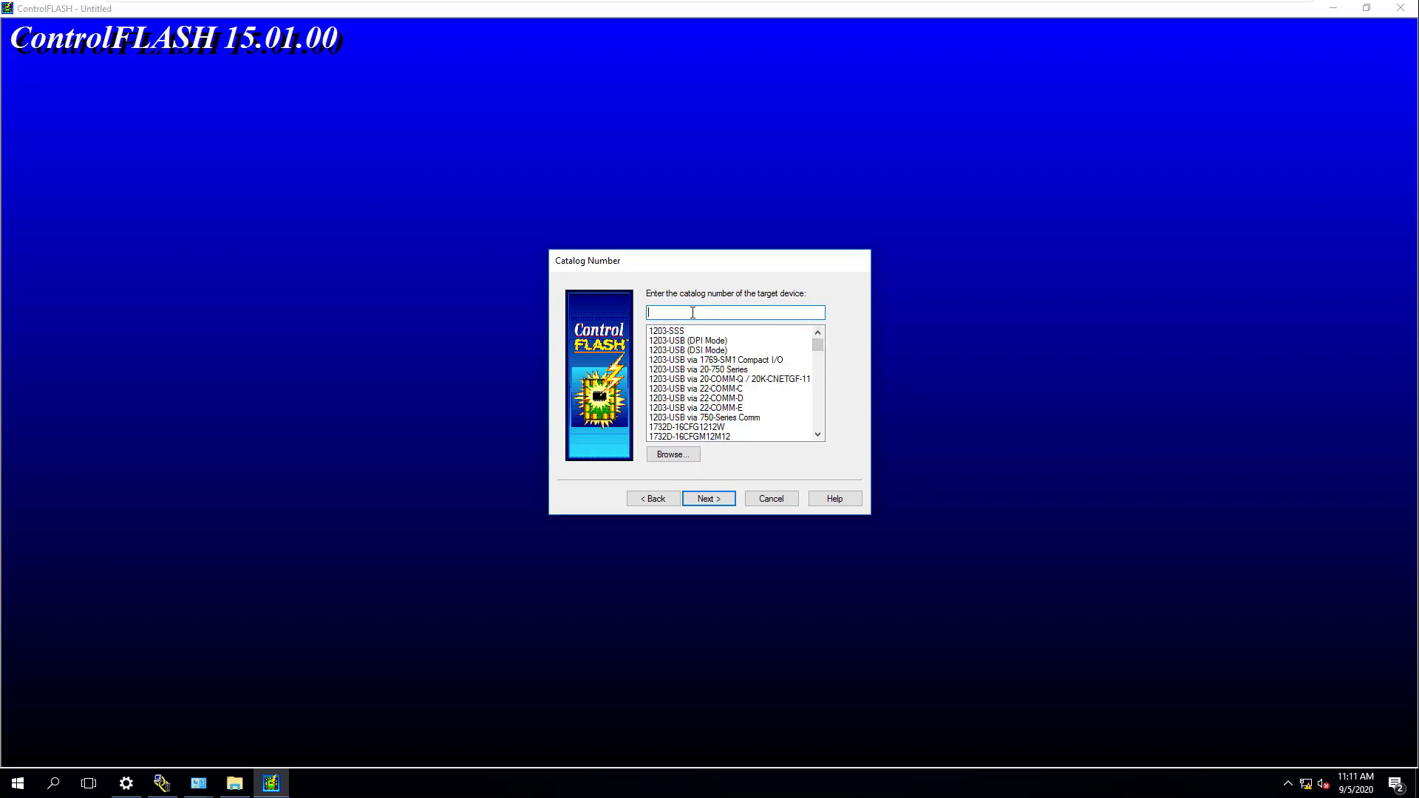
text(1756)
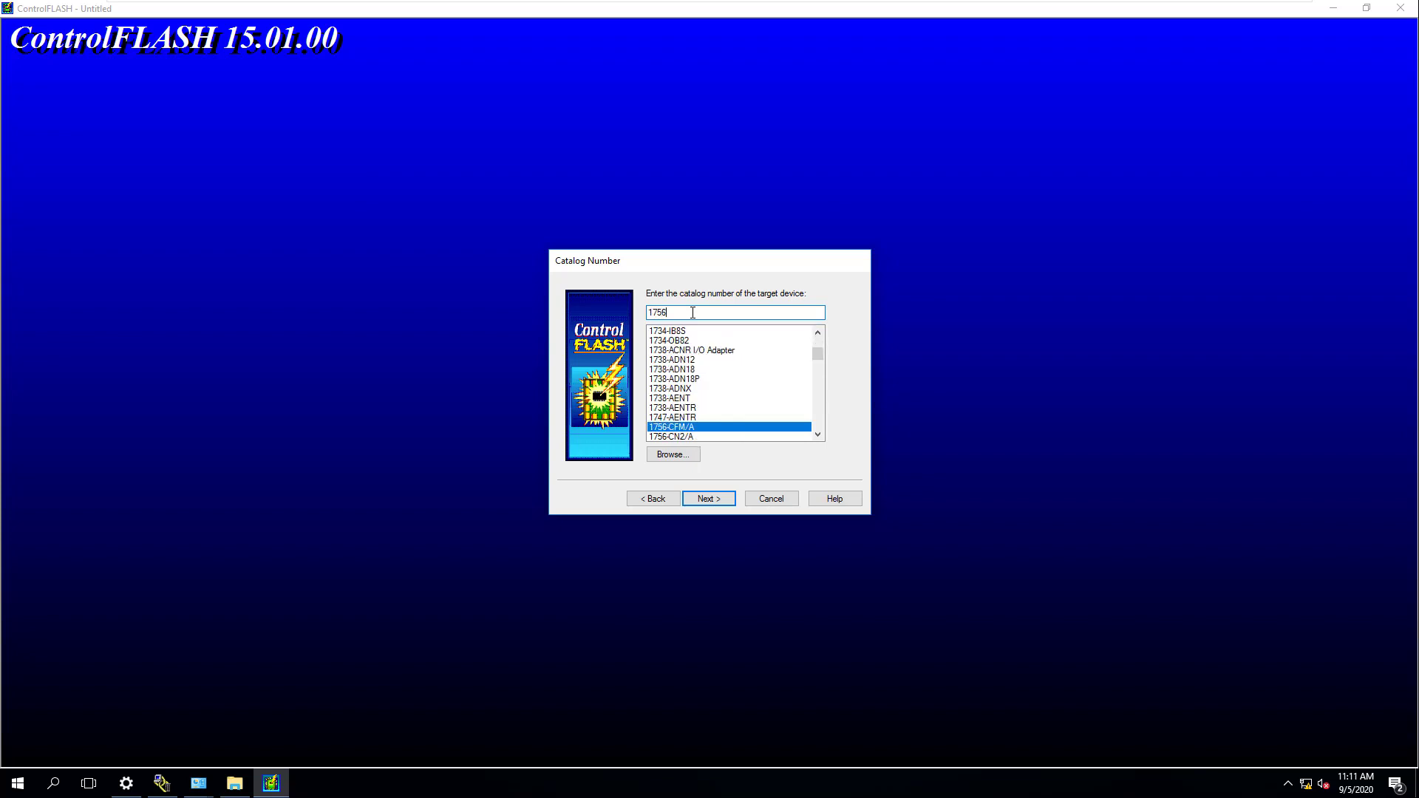
click(818, 435)
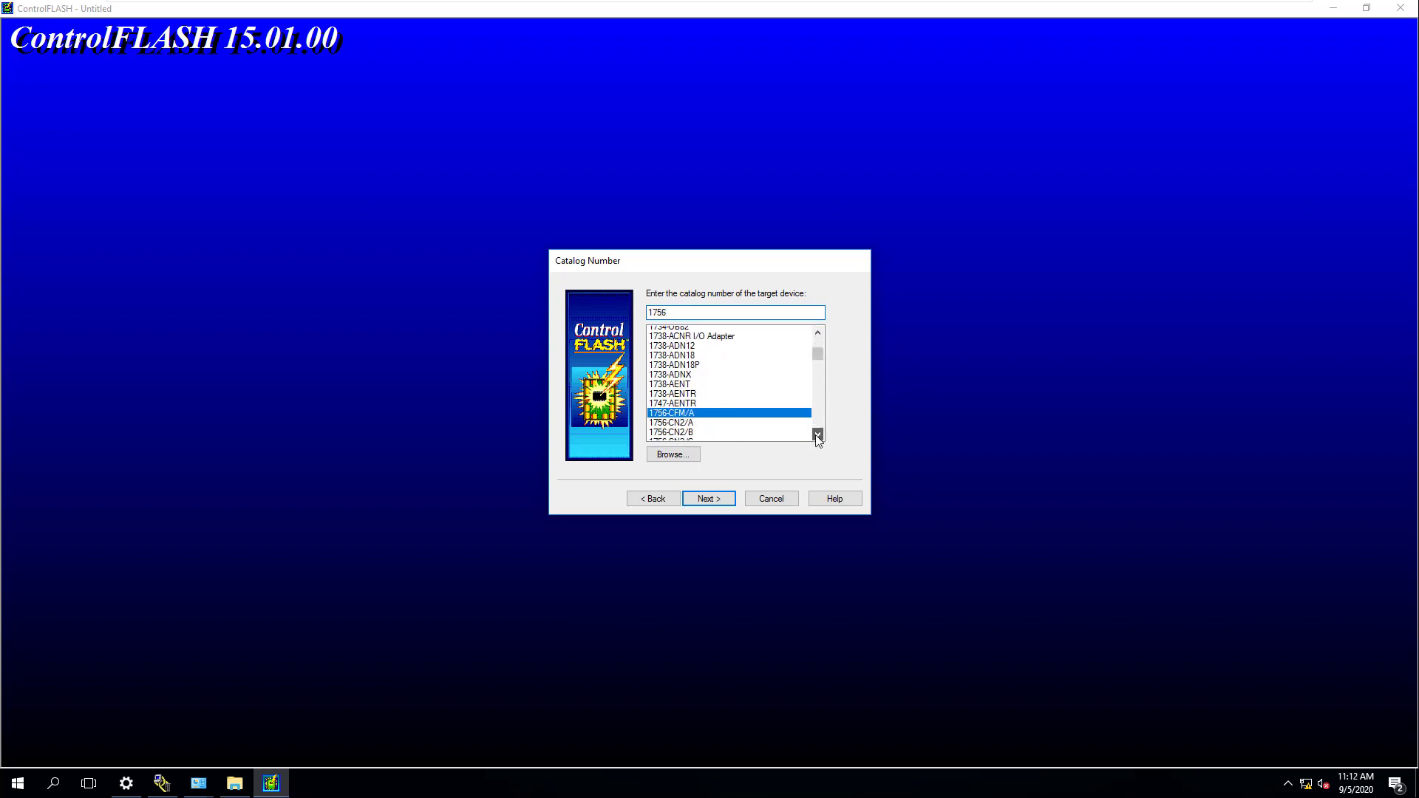
click(818, 434)
click(818, 435)
click(818, 434)
click(817, 435)
click(818, 434)
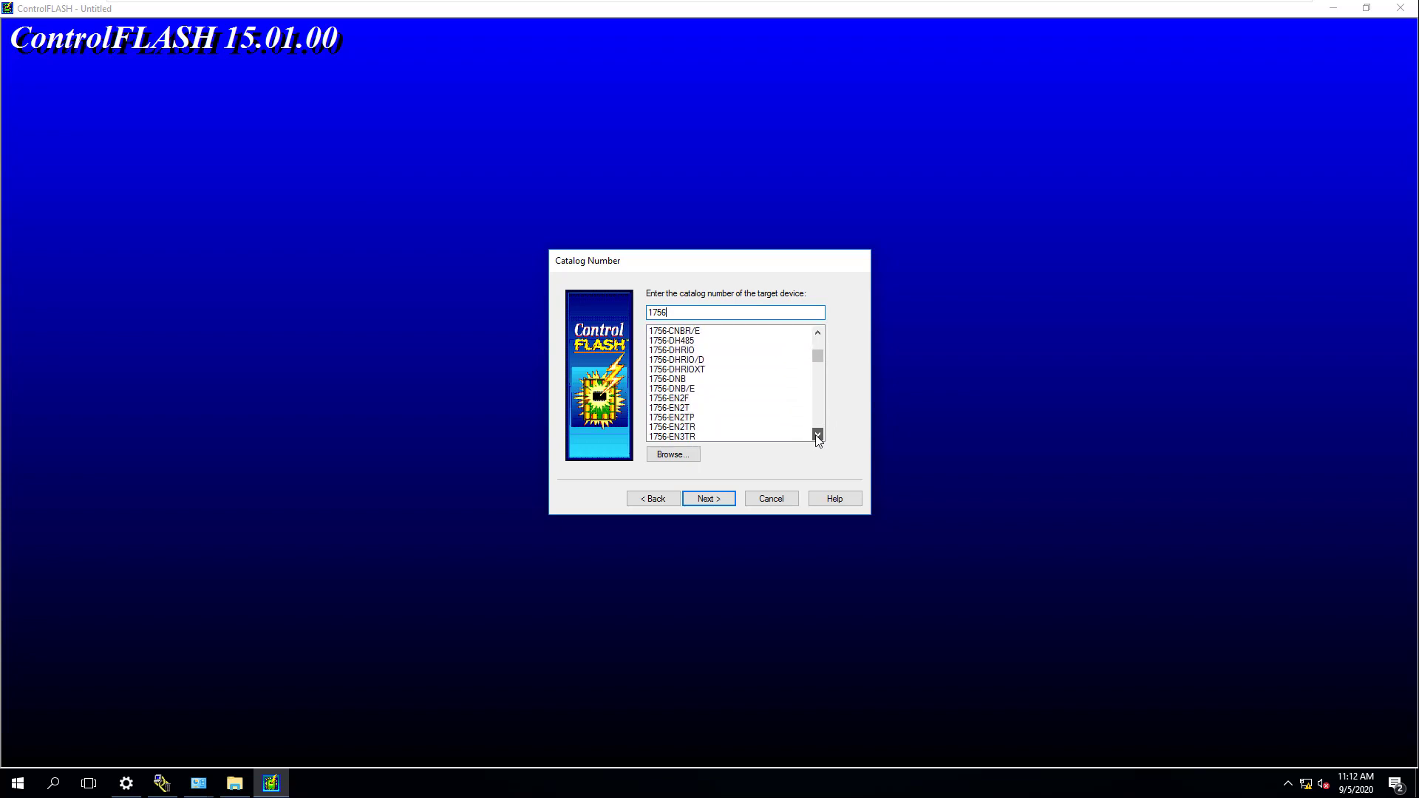
click(817, 434)
click(818, 435)
click(818, 434)
click(818, 434)
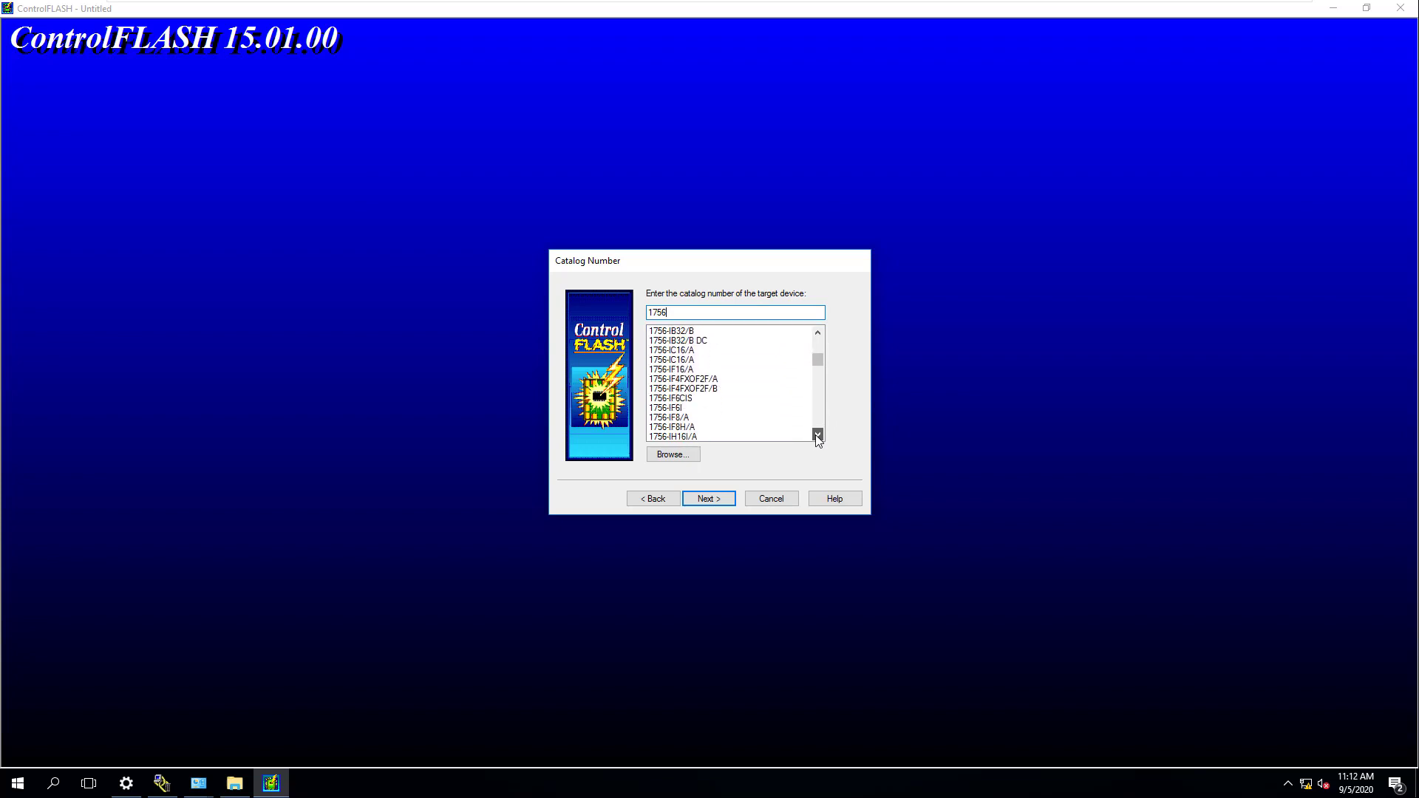
click(817, 435)
click(817, 435)
click(818, 434)
click(818, 435)
click(817, 435)
click(817, 435)
click(818, 435)
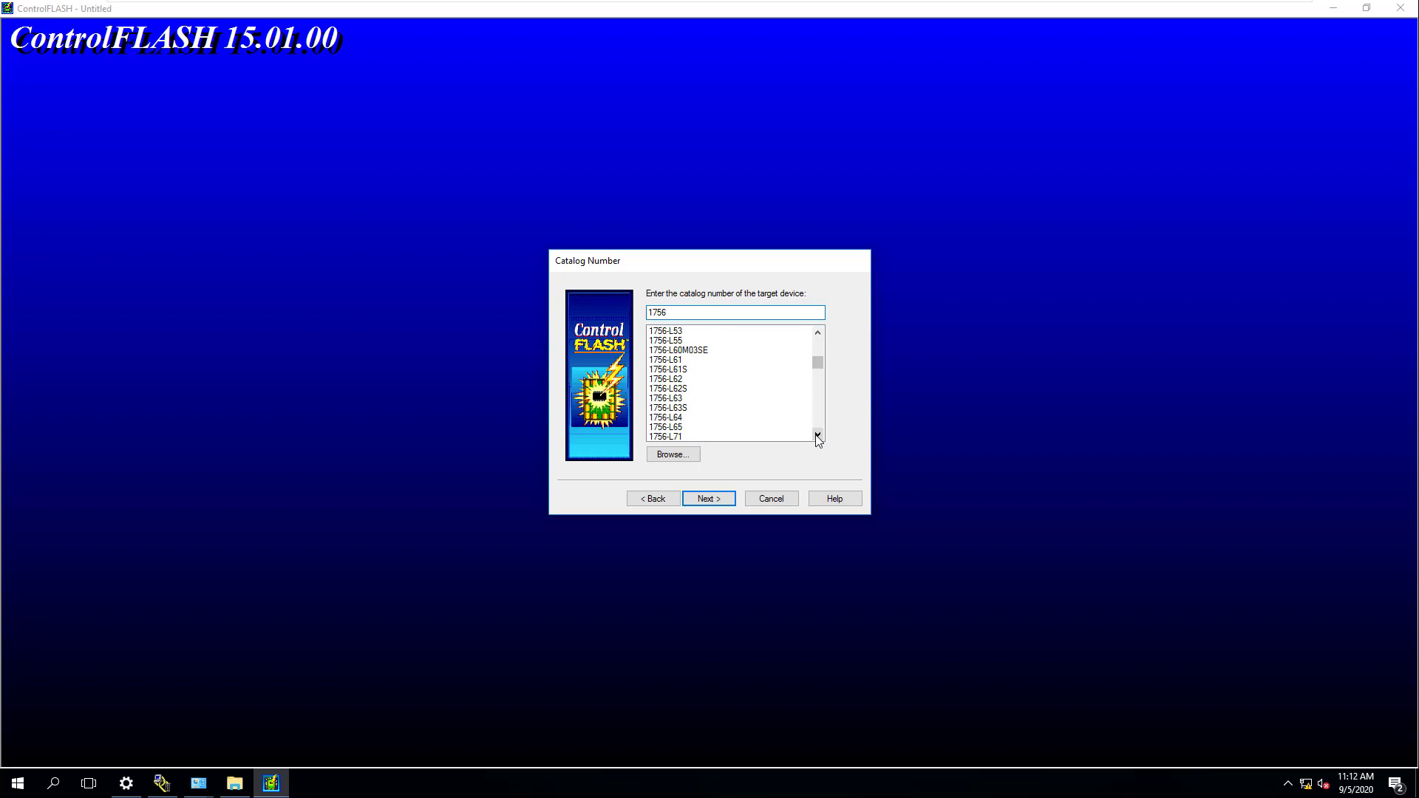
click(818, 435)
click(817, 435)
click(817, 435)
click(817, 435)
click(818, 435)
click(817, 435)
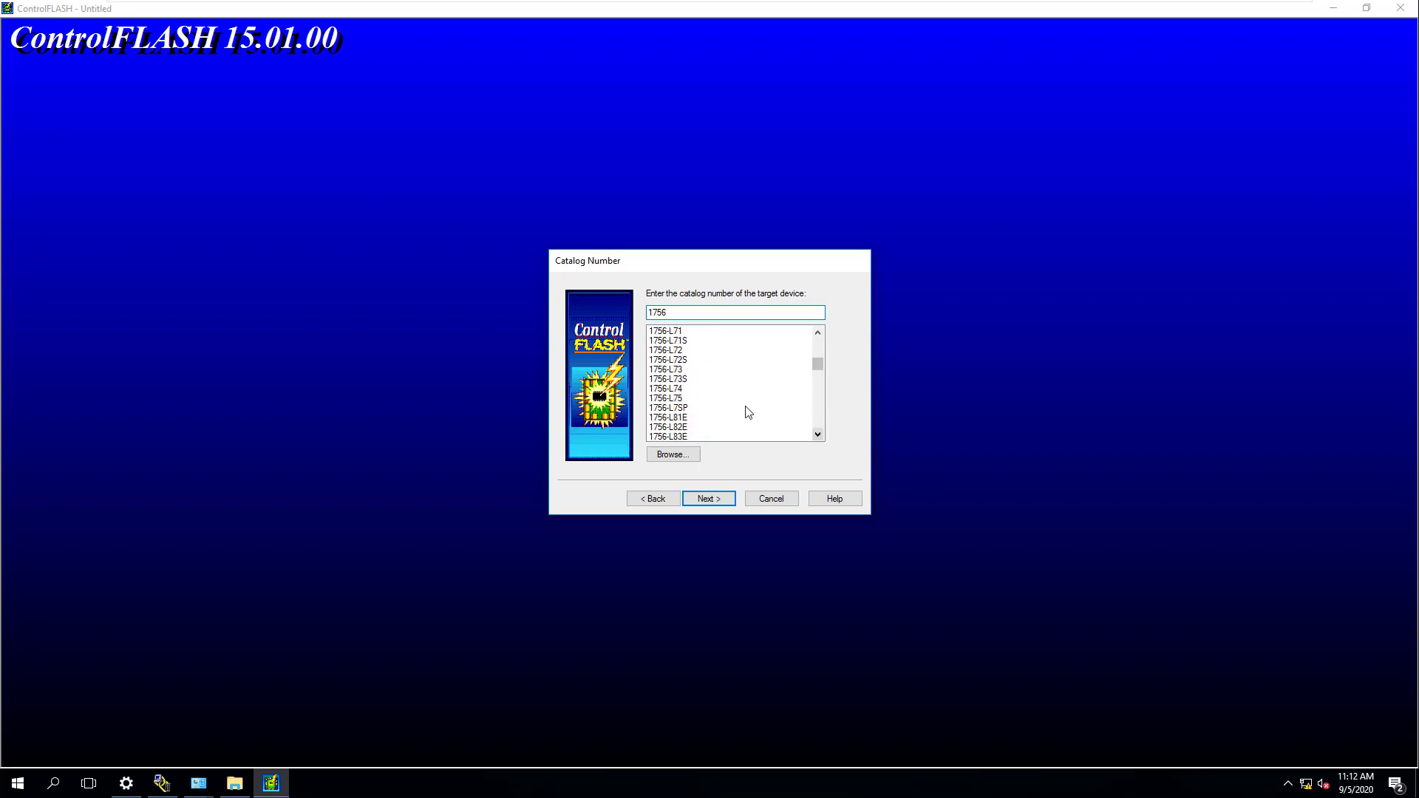
click(670, 370)
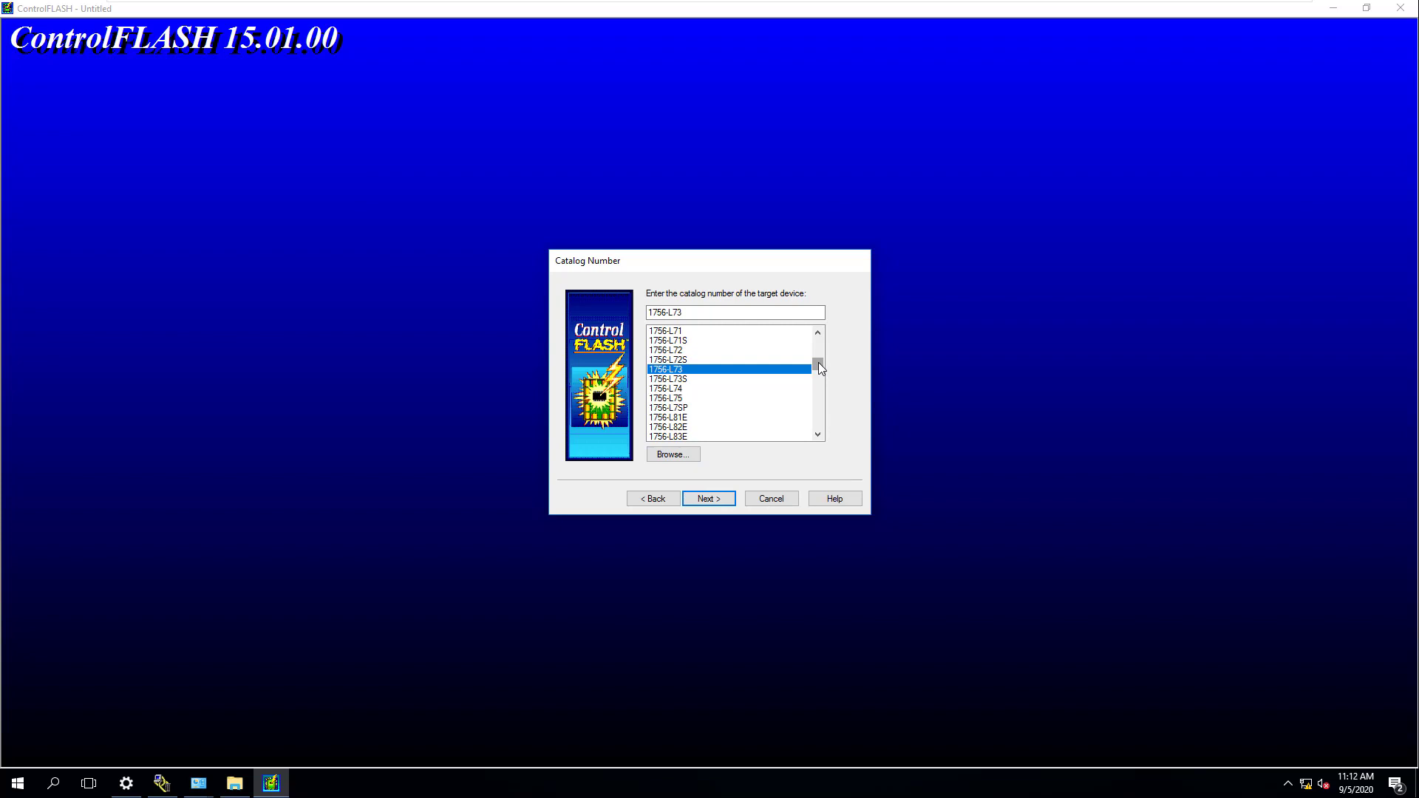
Step: Find the controller family entries further down the catalog list and select ControlLogix 5570 (1756-L7) as the target device
drag(818, 362, 826, 402)
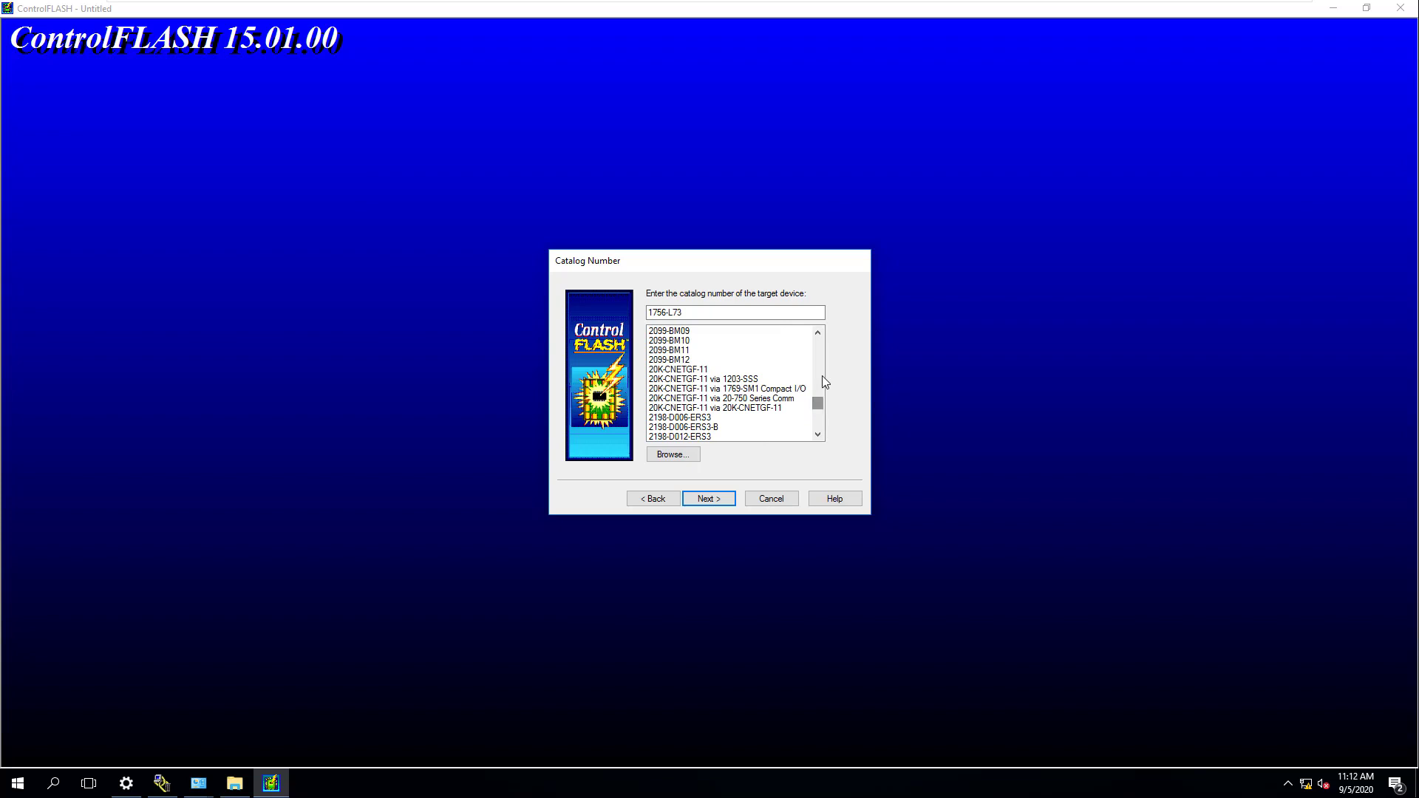
scroll(818, 393, down, 4)
scroll(818, 403, down, 10)
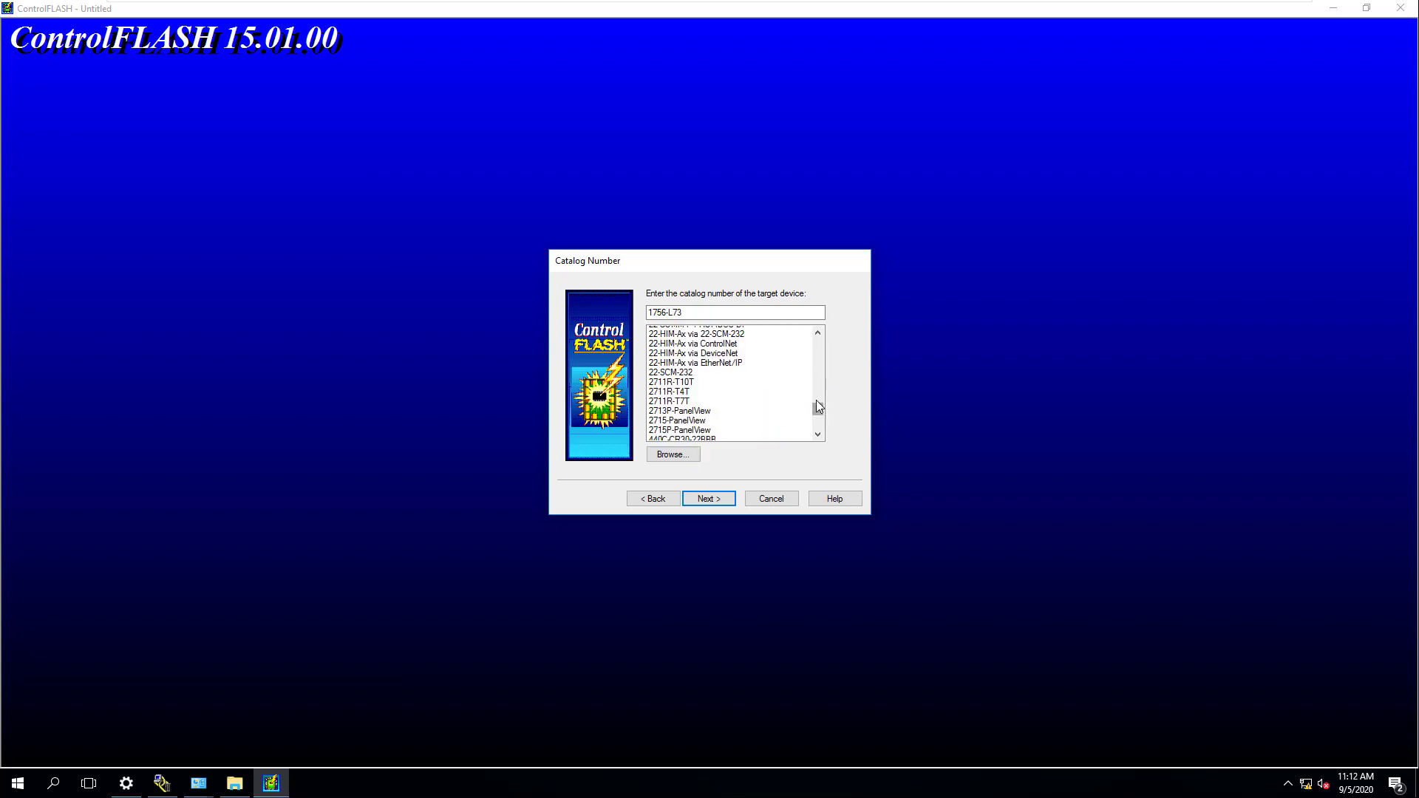
scroll(816, 402, down, 15)
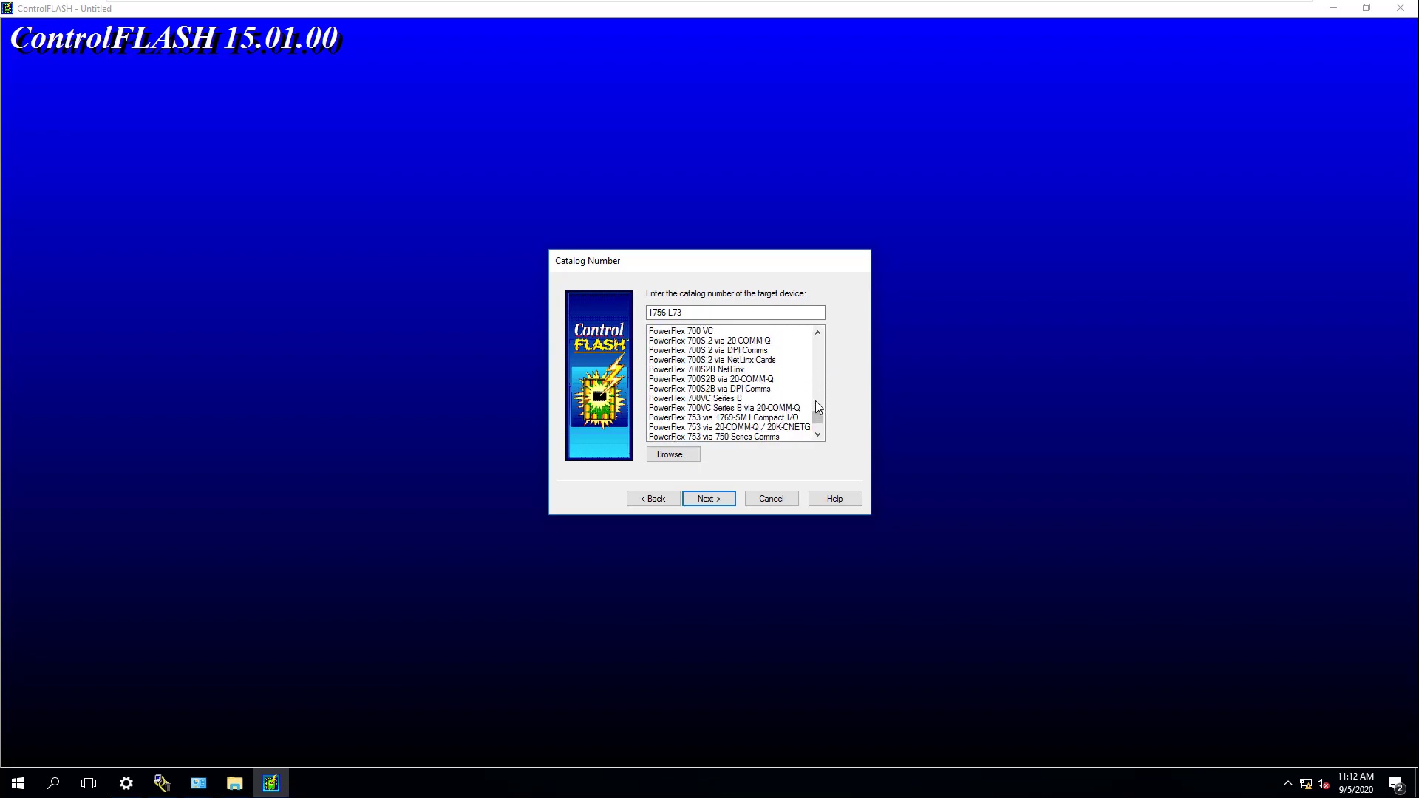
scroll(816, 403, down, 8)
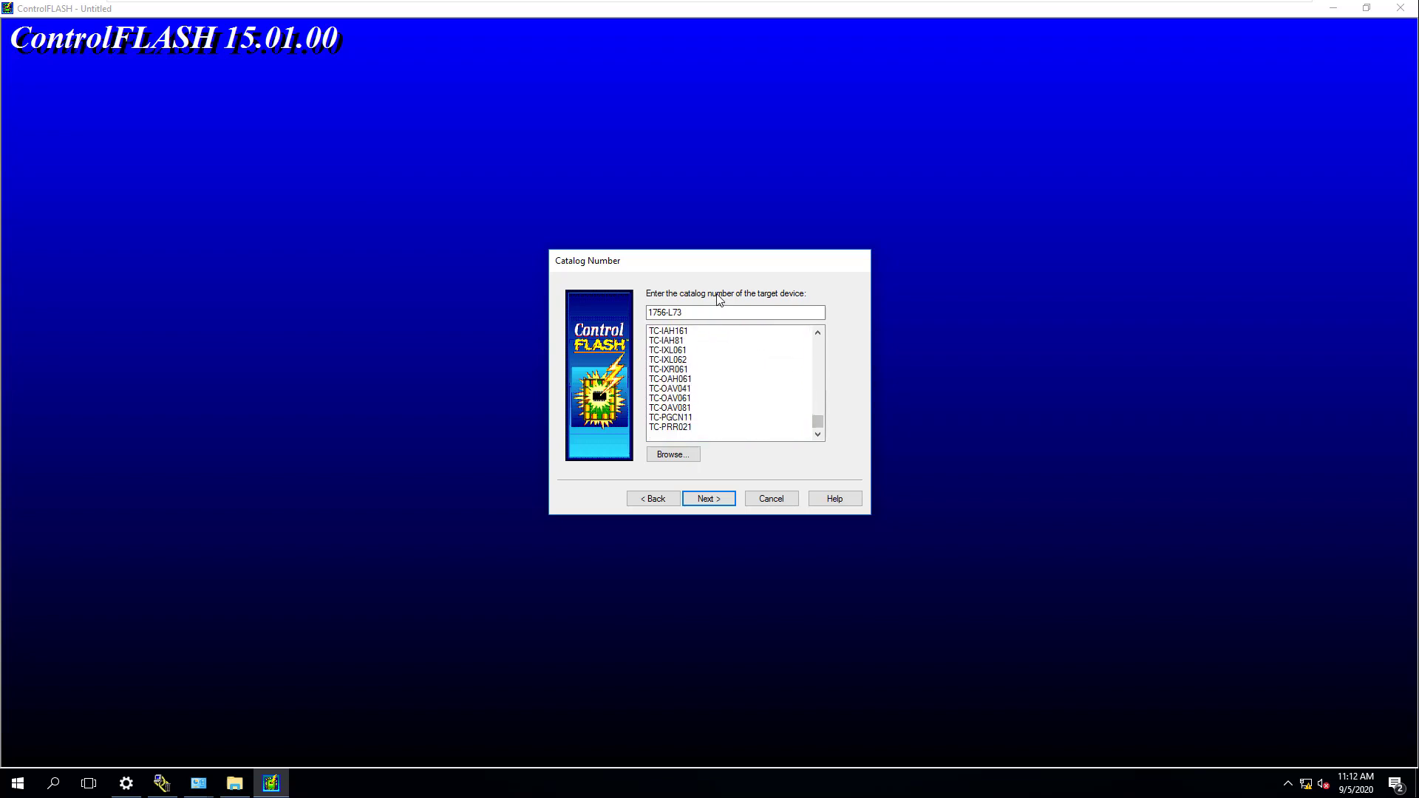
key(BackSpace)
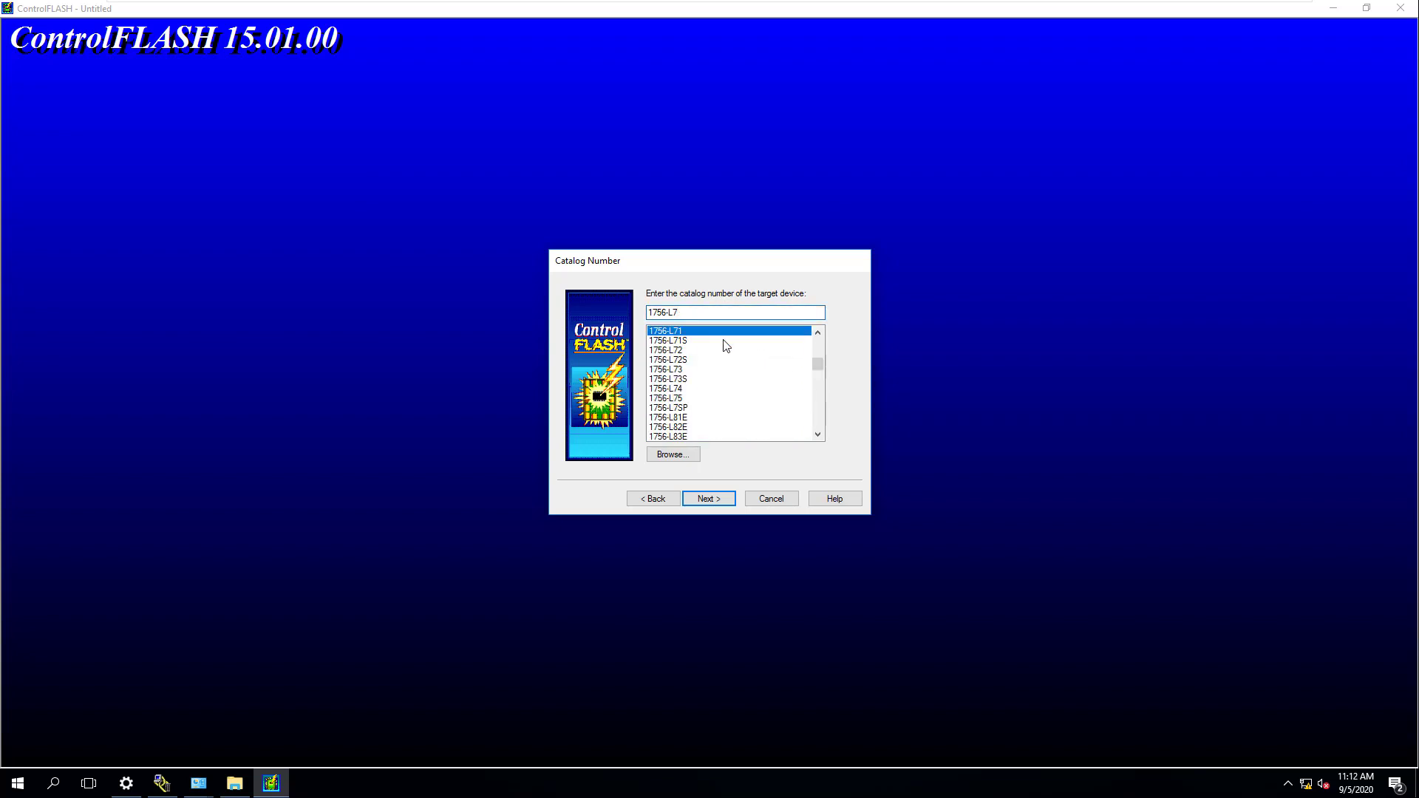
scroll(824, 412, down, 4)
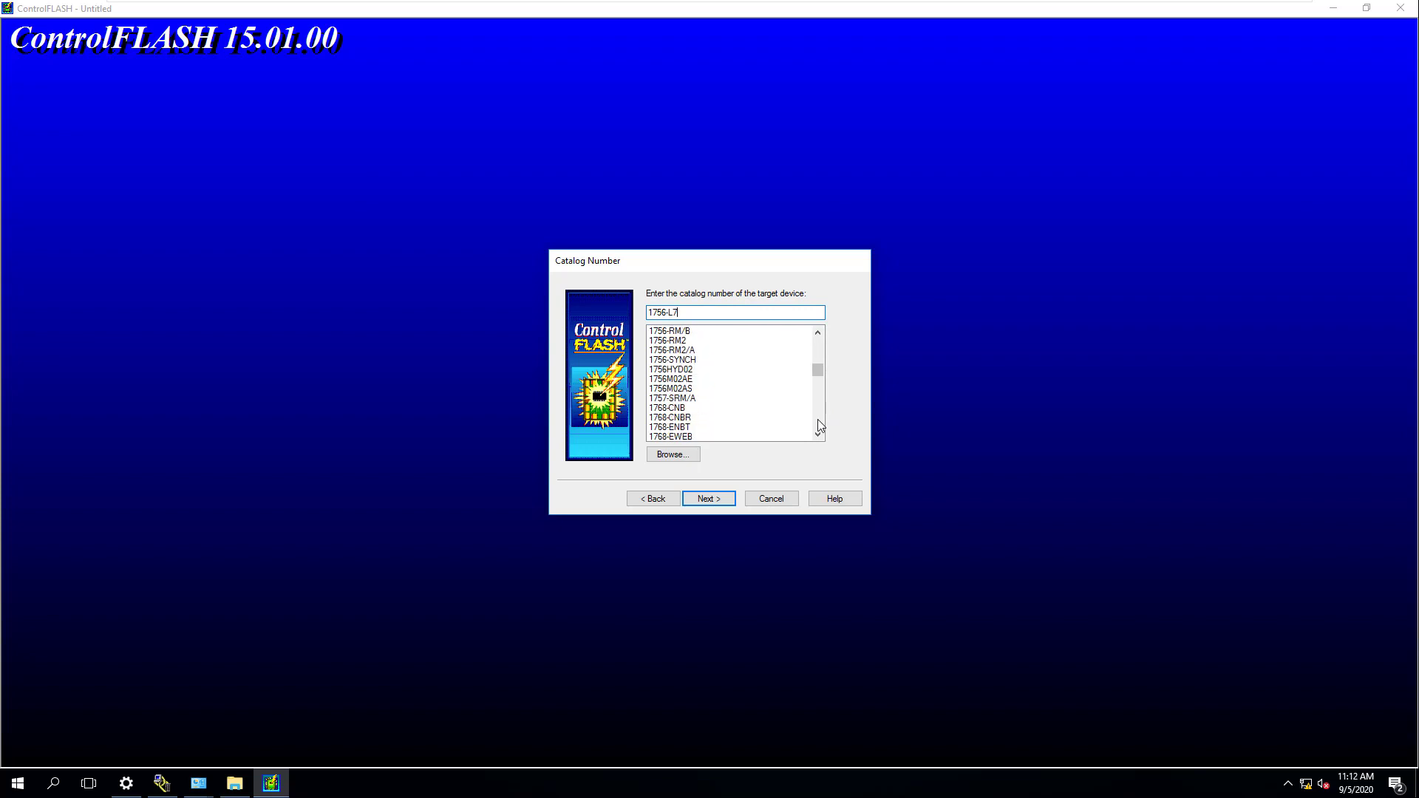
scroll(817, 419, down, 10)
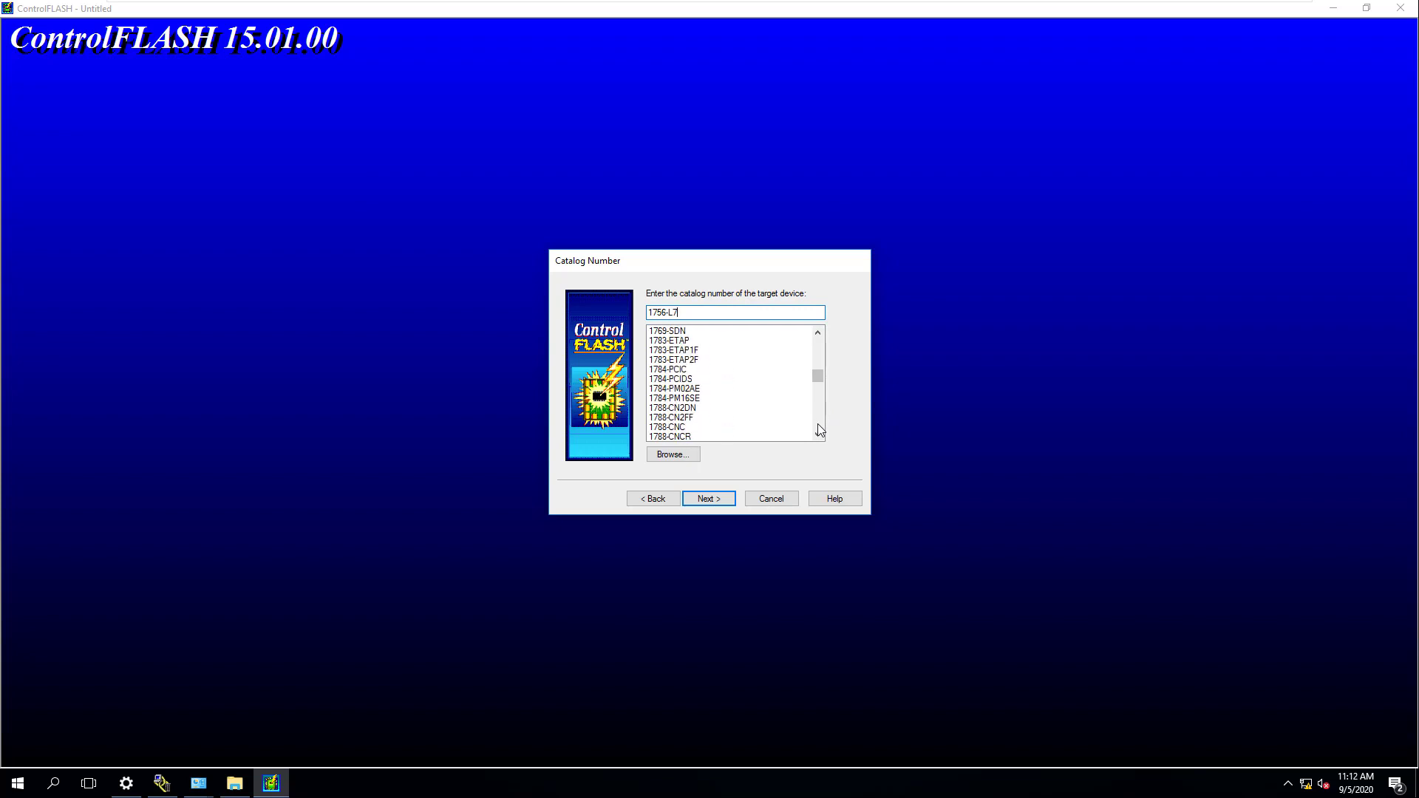
scroll(818, 423, down, 8)
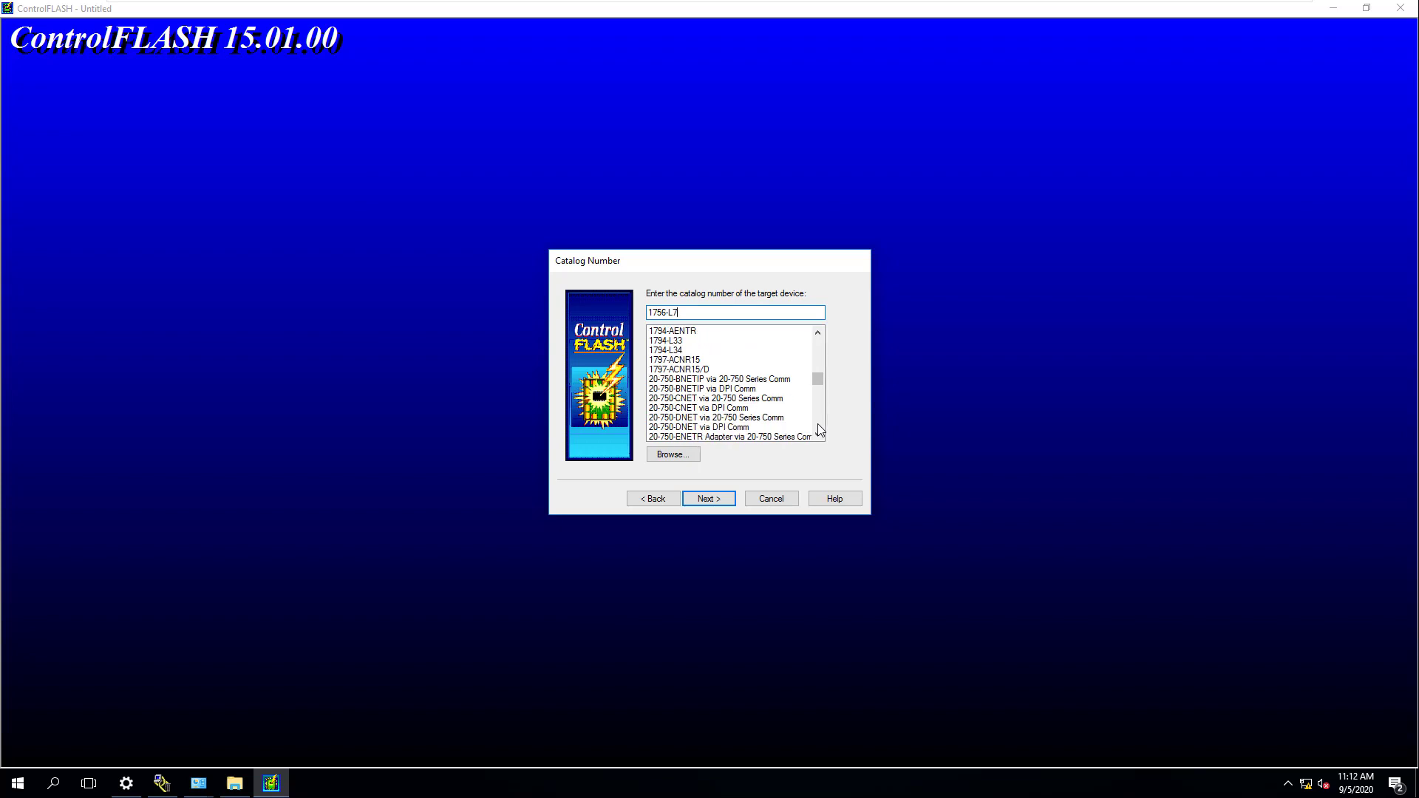
scroll(818, 428, down, 10)
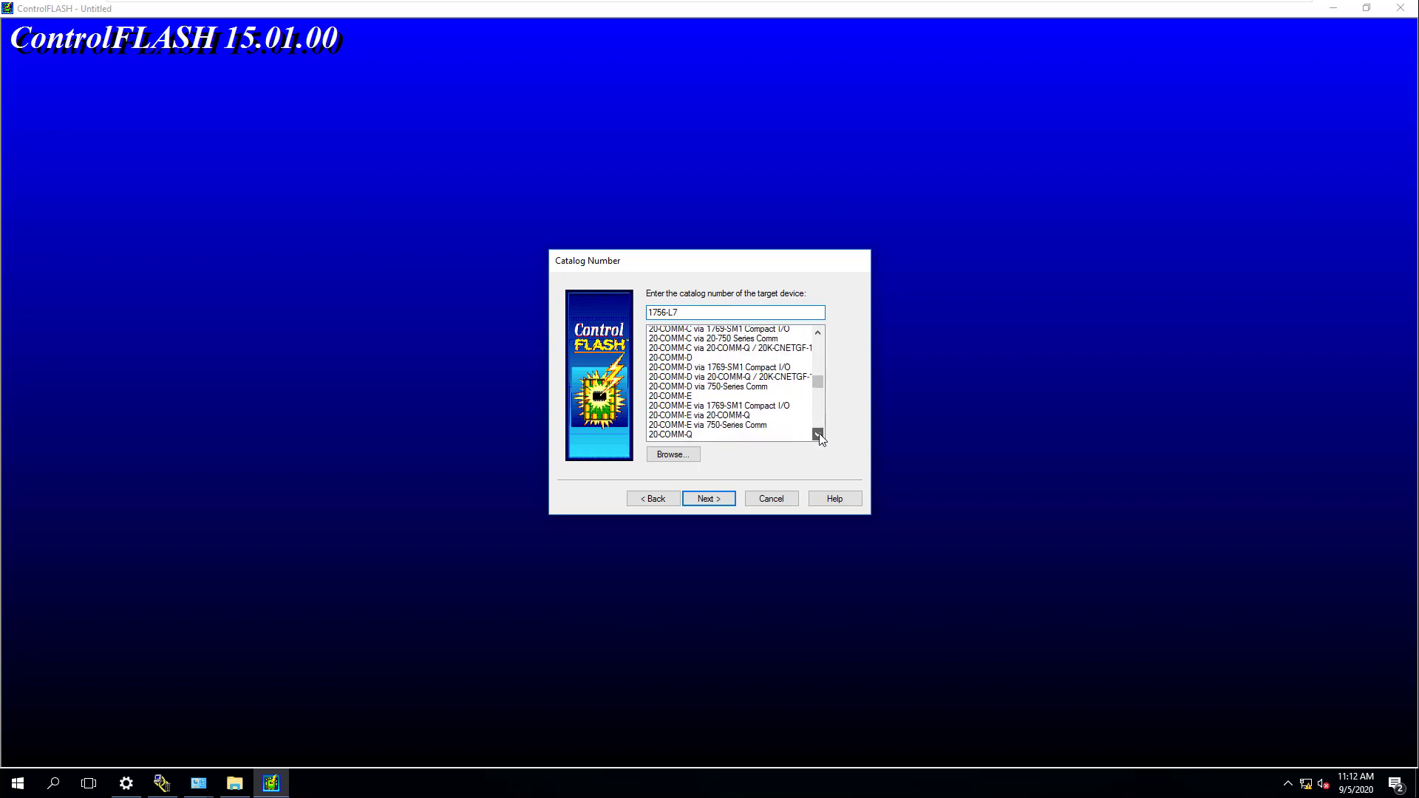
scroll(819, 438, down, 9)
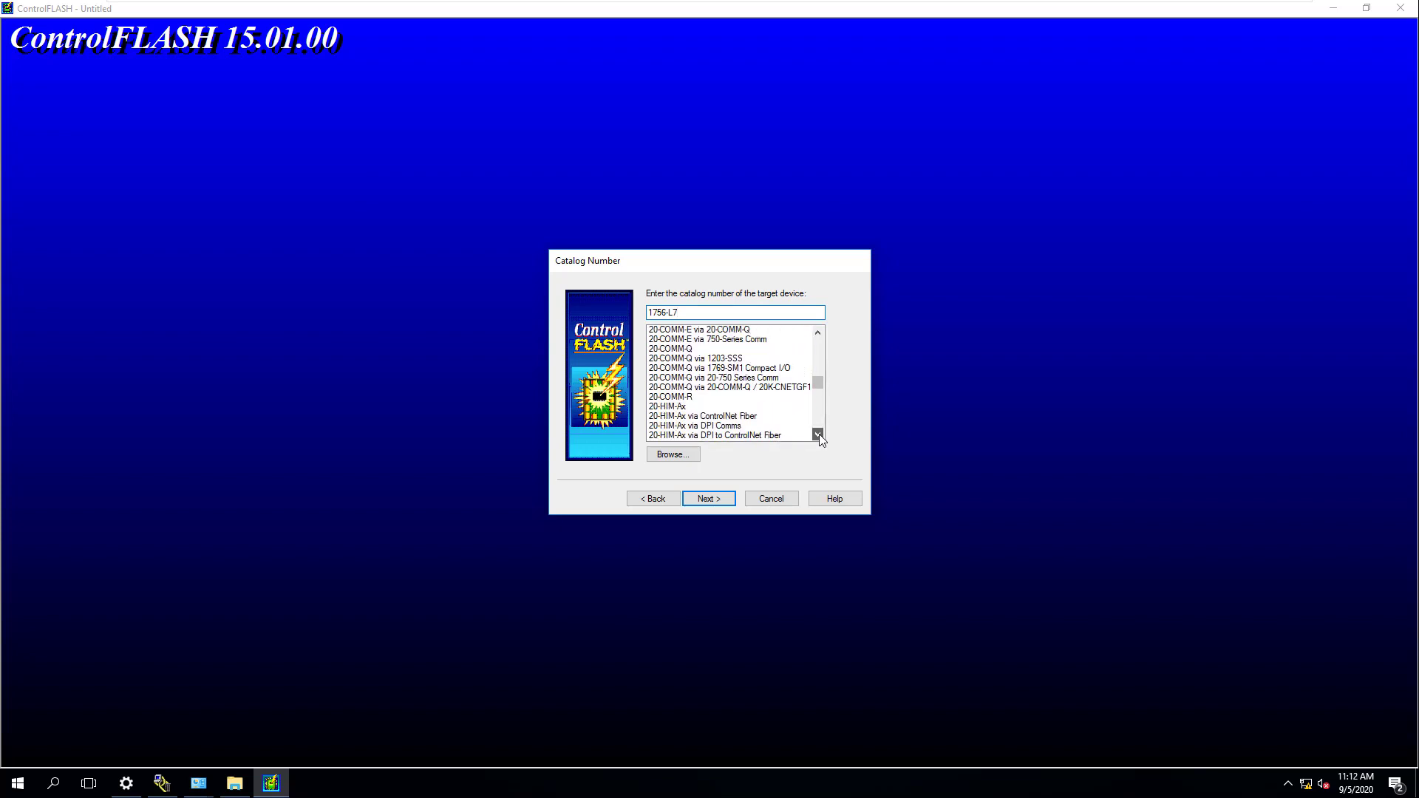
scroll(819, 438, down, 15)
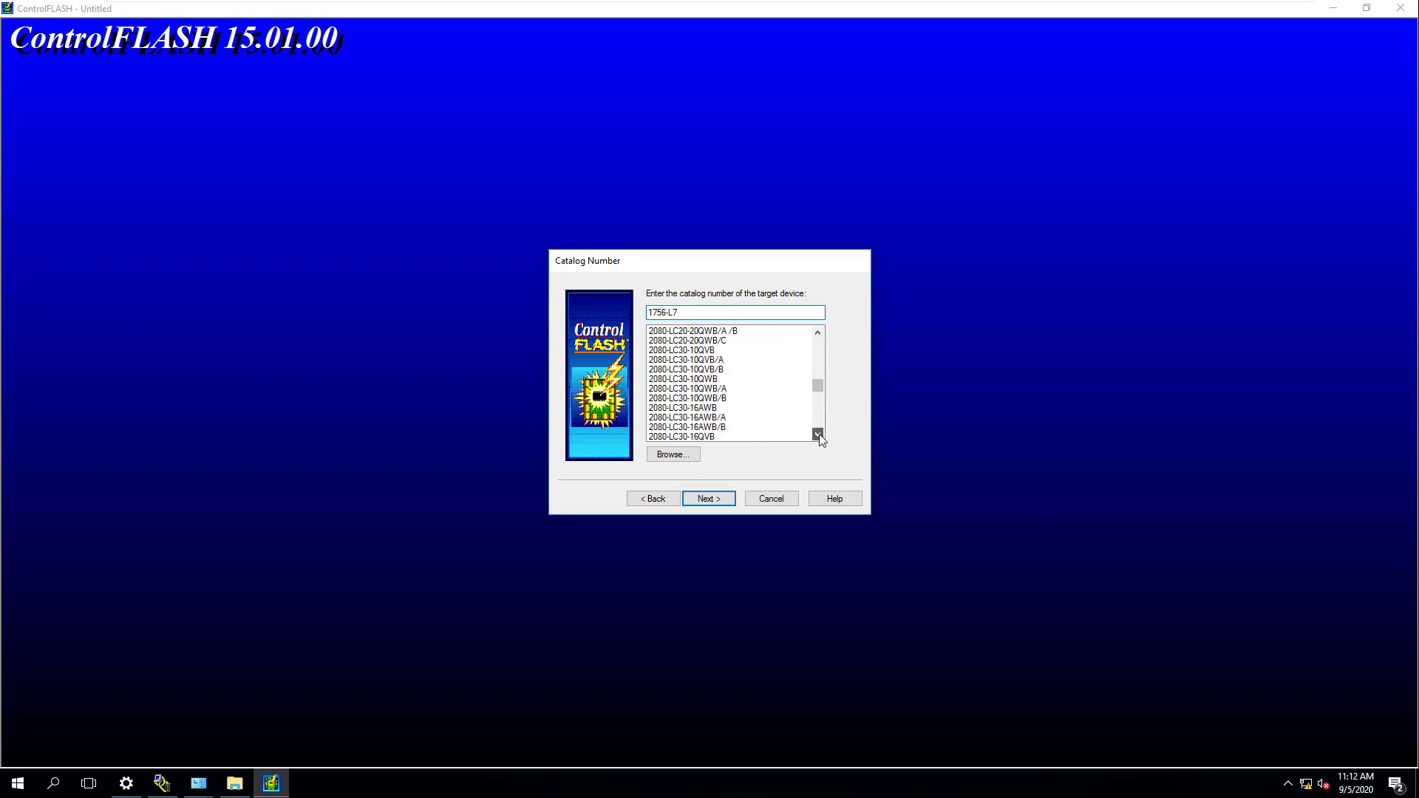
scroll(819, 438, down, 10)
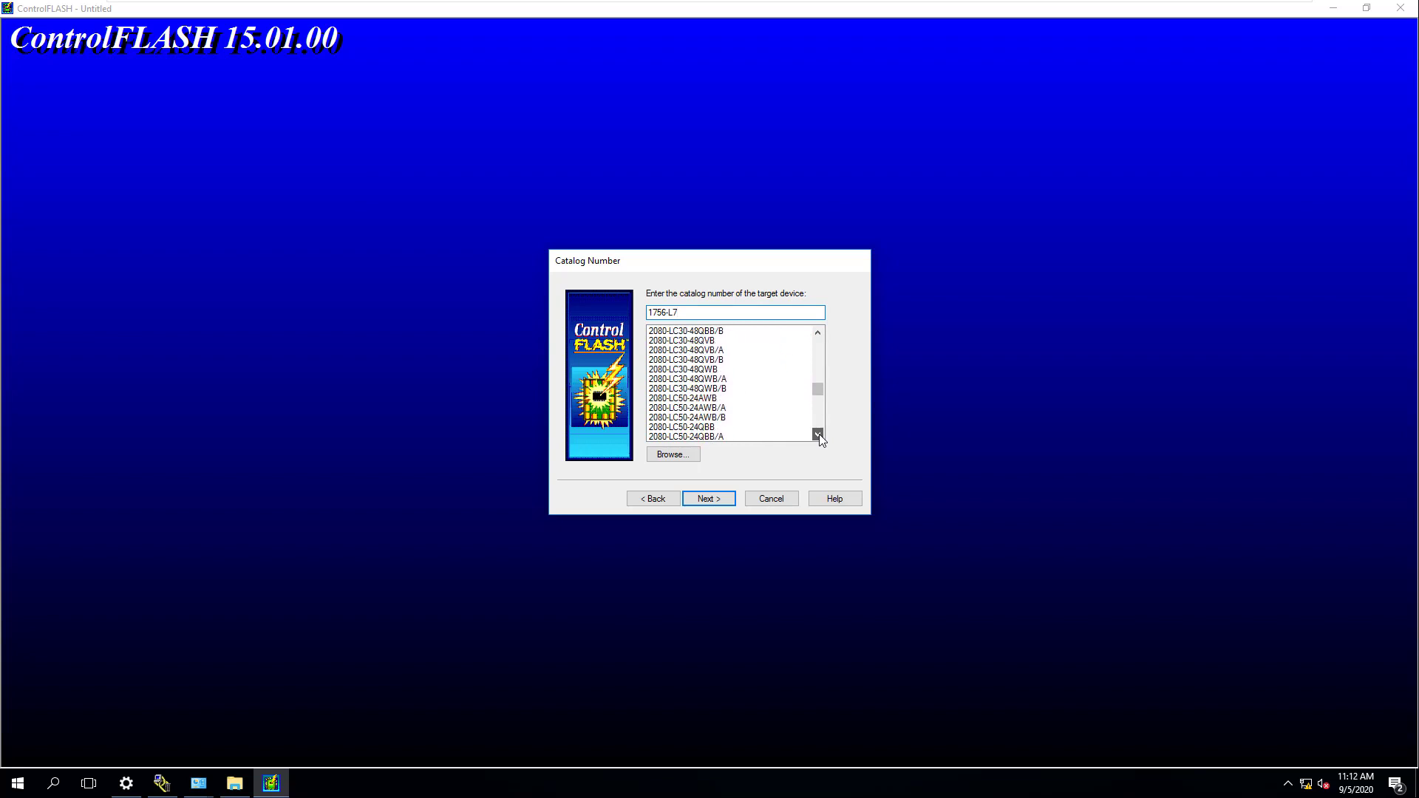
scroll(819, 438, down, 15)
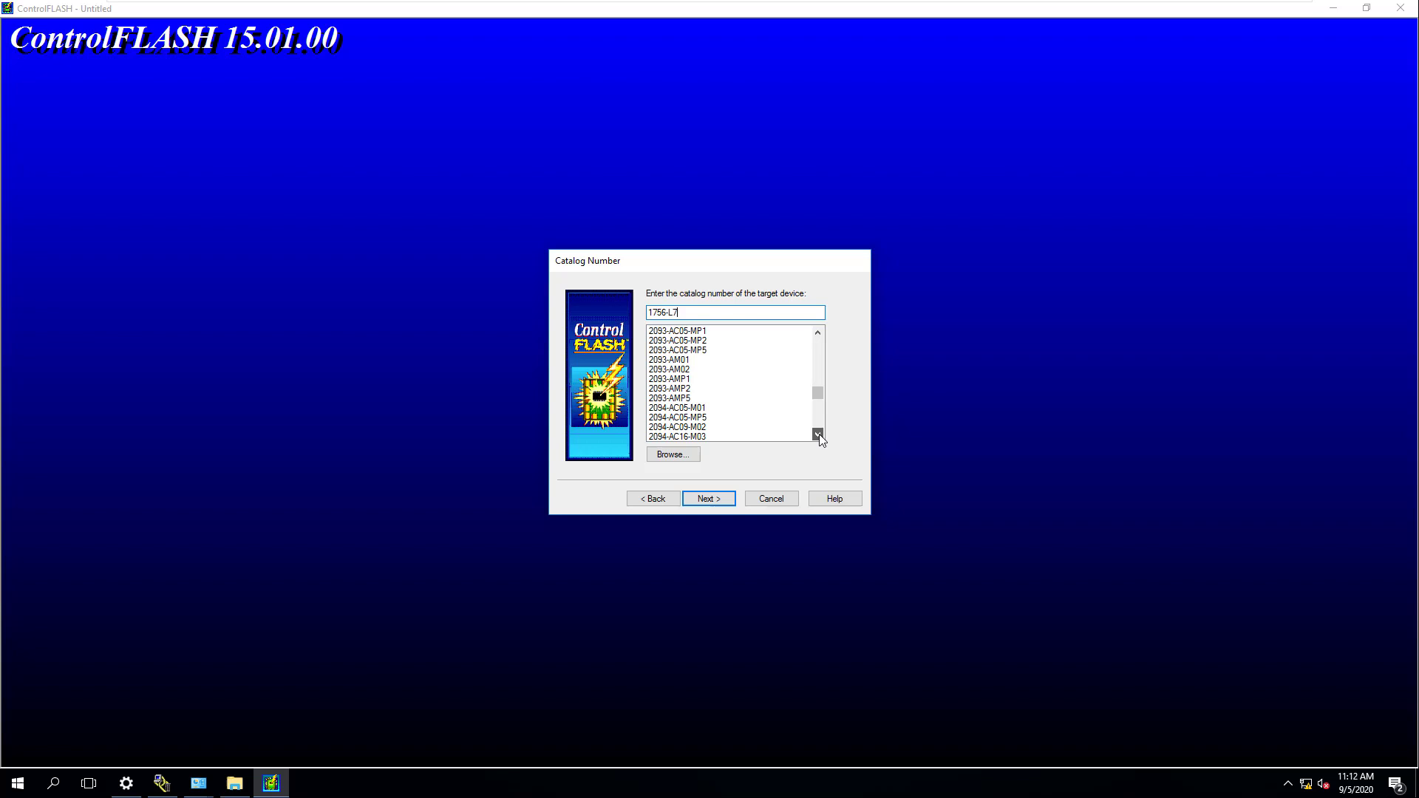
scroll(819, 438, down, 15)
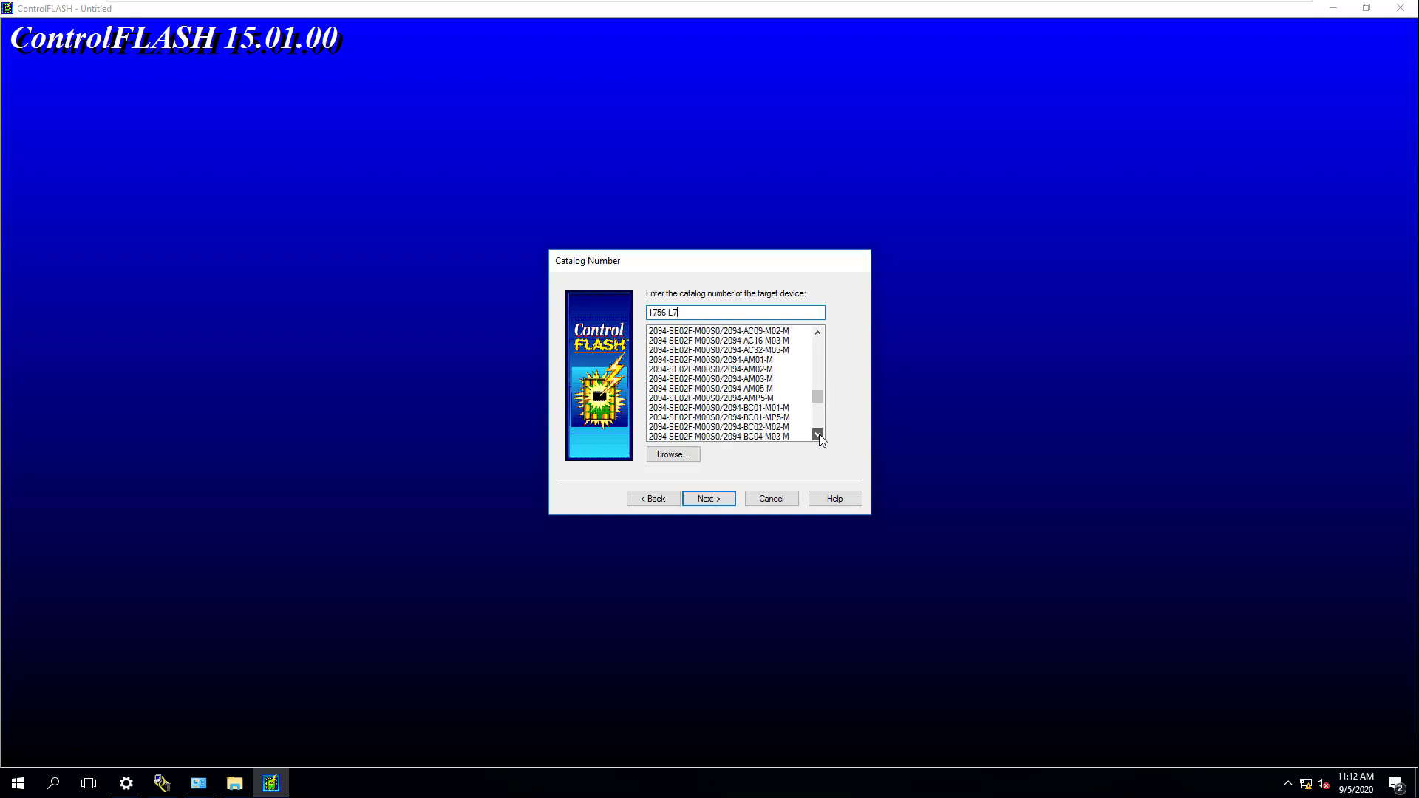
scroll(819, 438, down, 12)
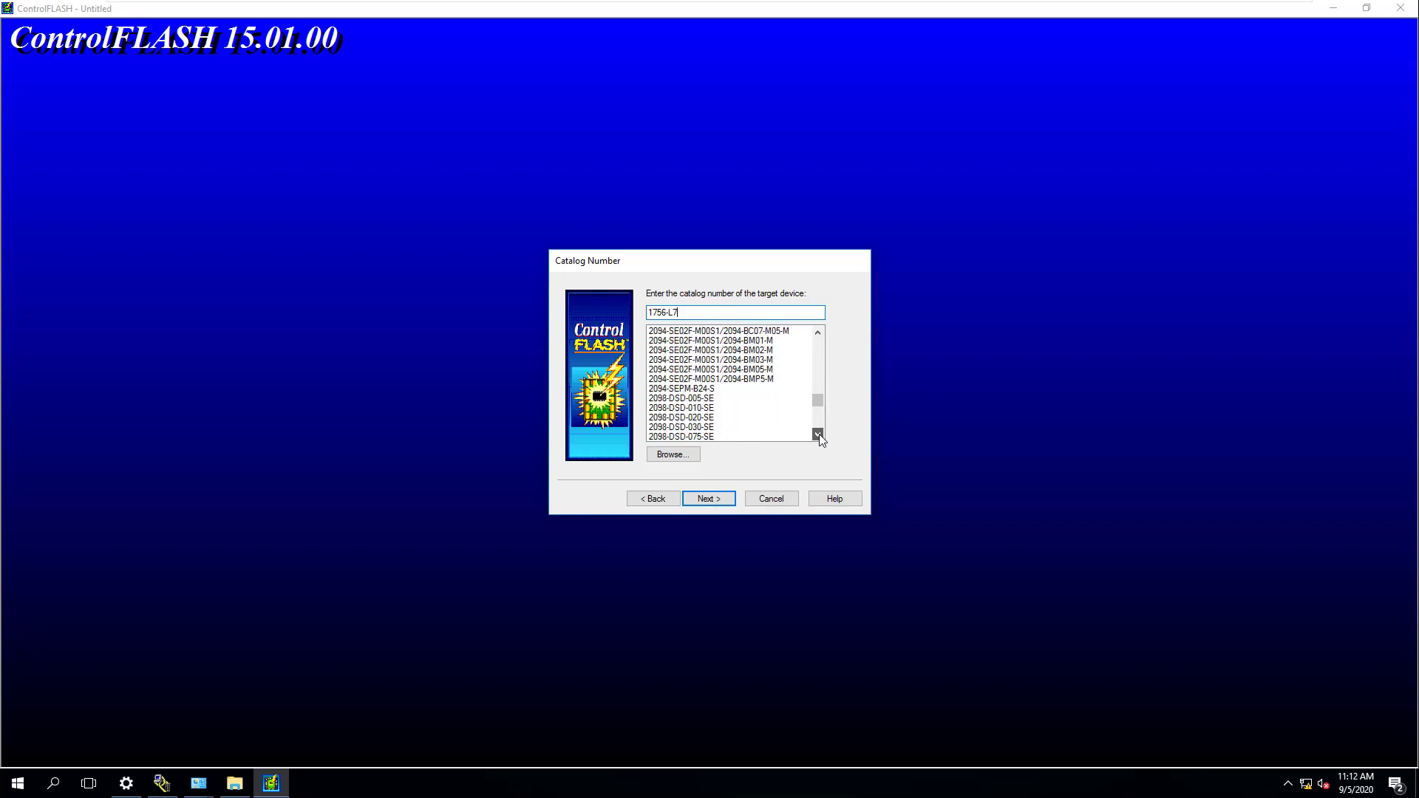
scroll(820, 438, down, 15)
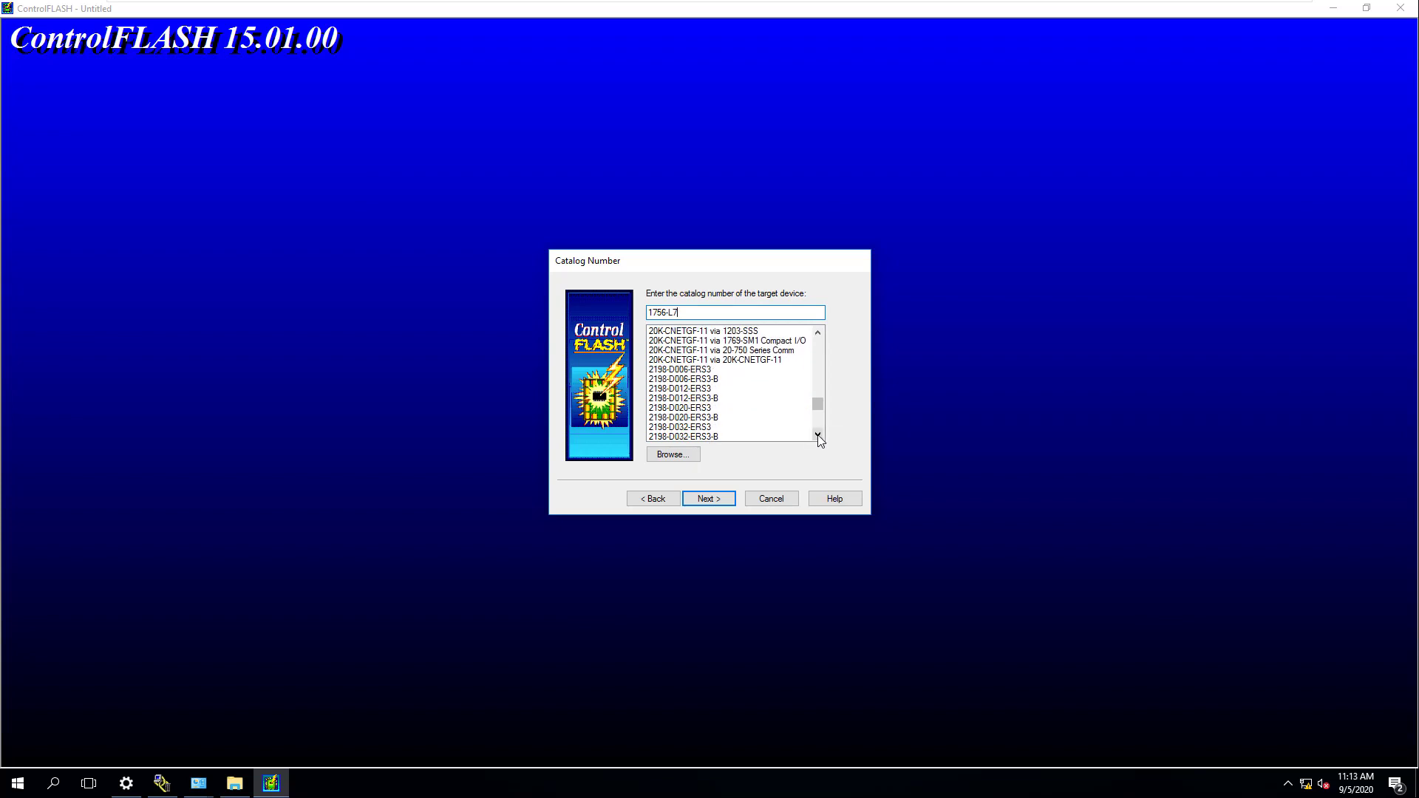
scroll(819, 438, down, 15)
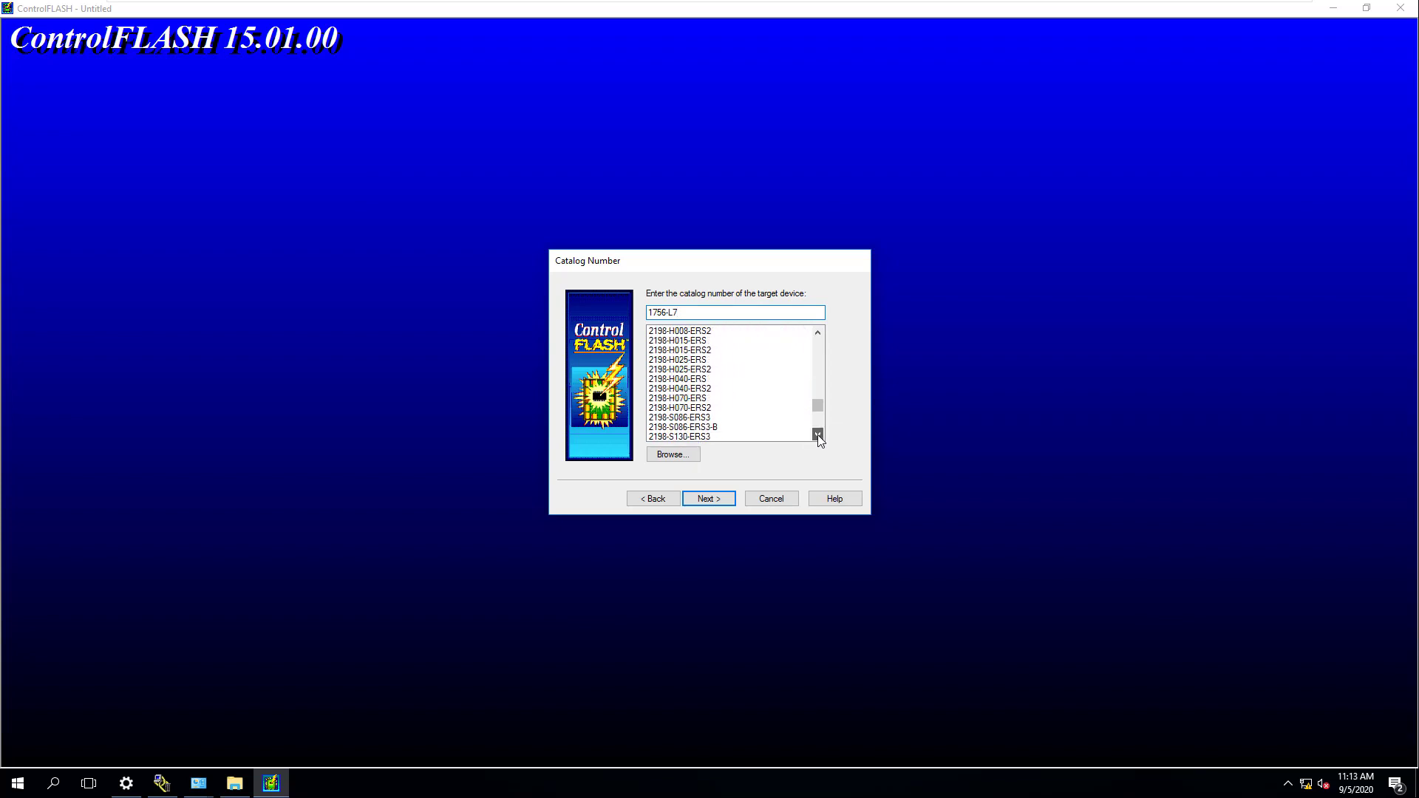
scroll(819, 438, down, 15)
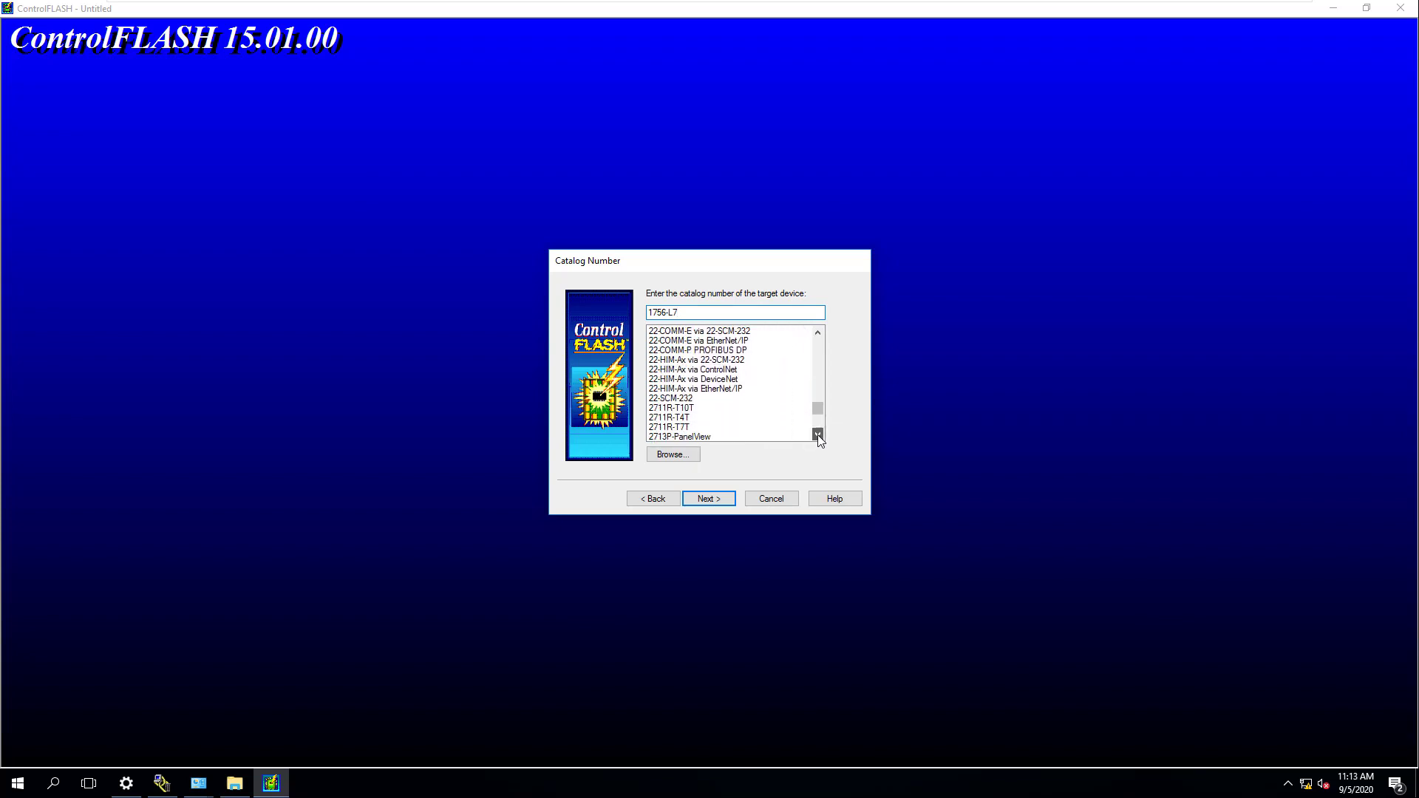
scroll(819, 438, down, 15)
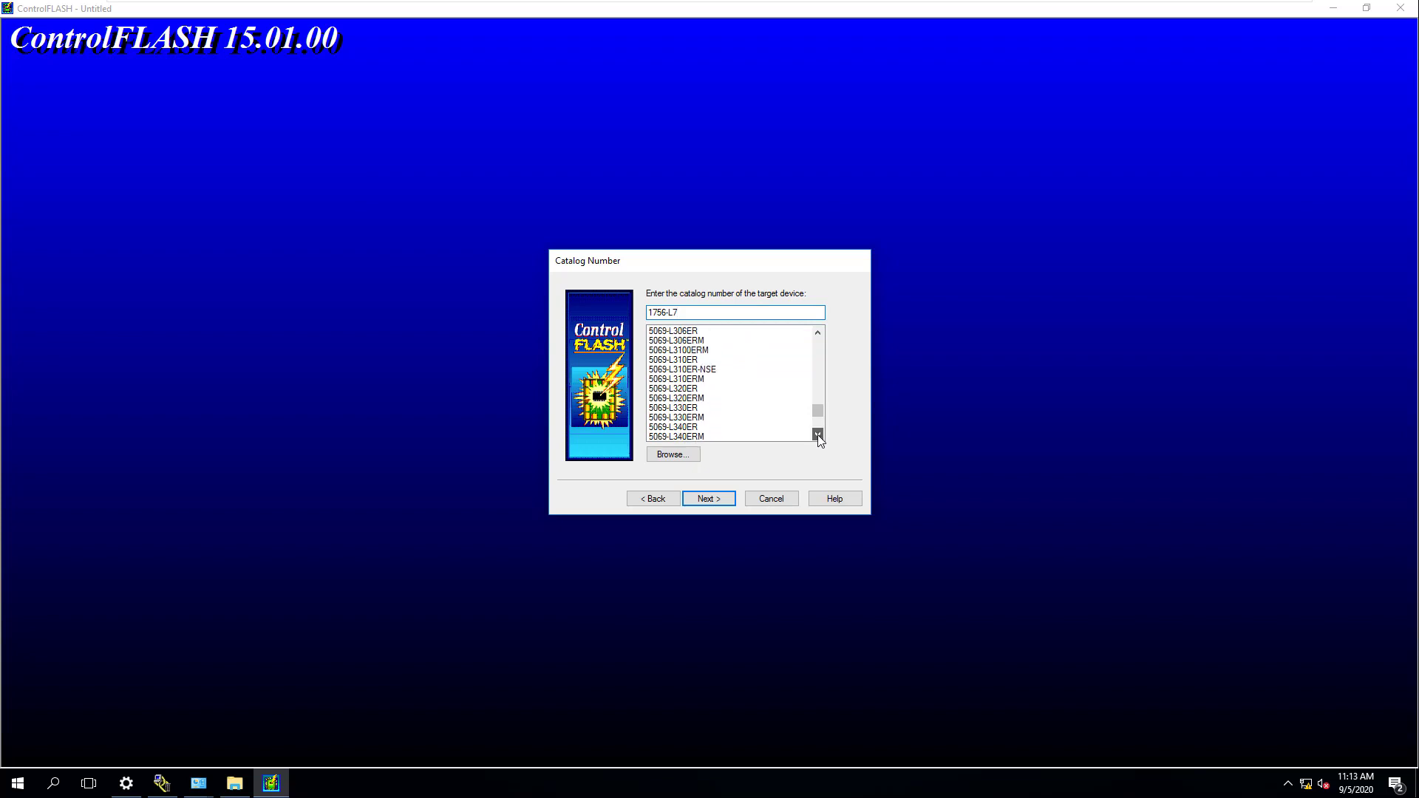
scroll(819, 438, down, 5)
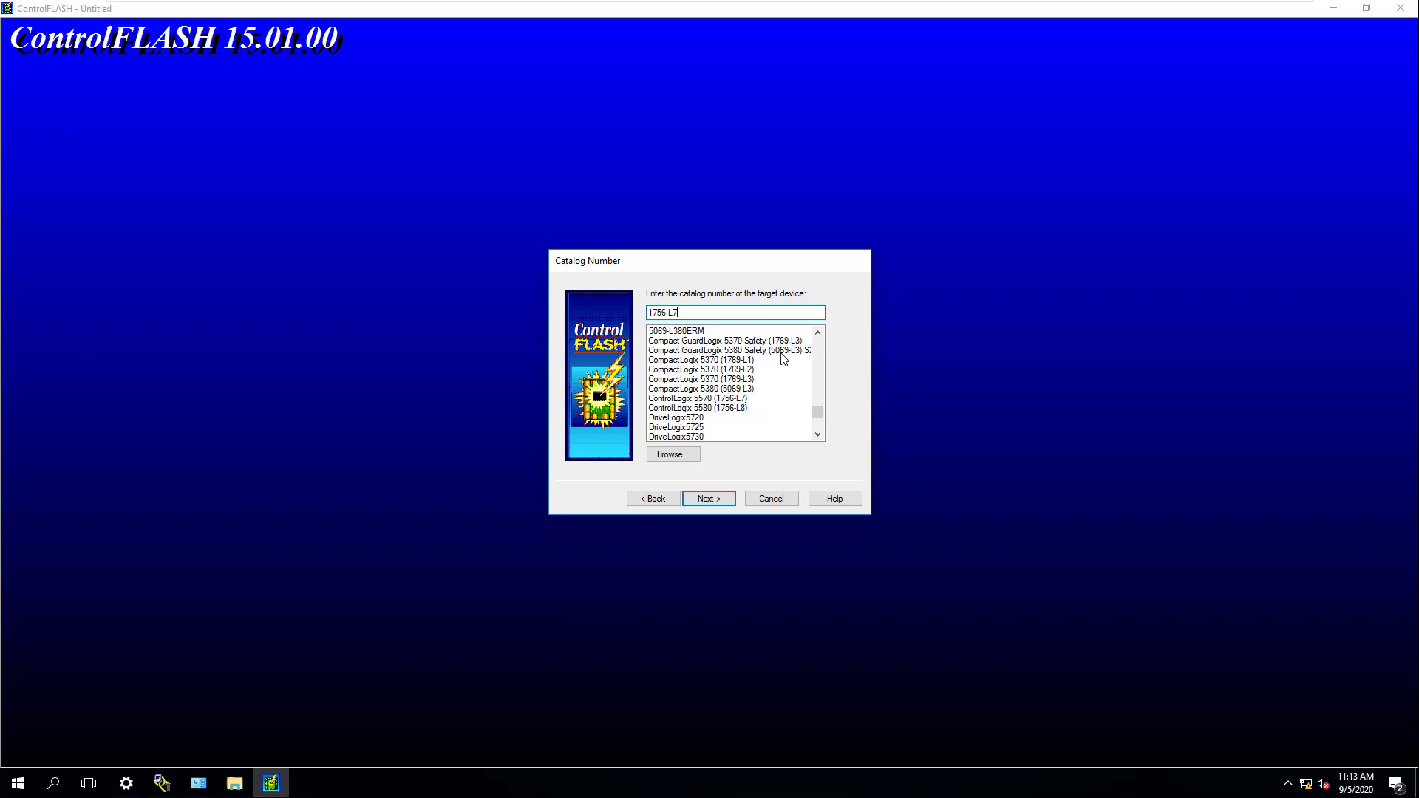
click(718, 400)
click(717, 341)
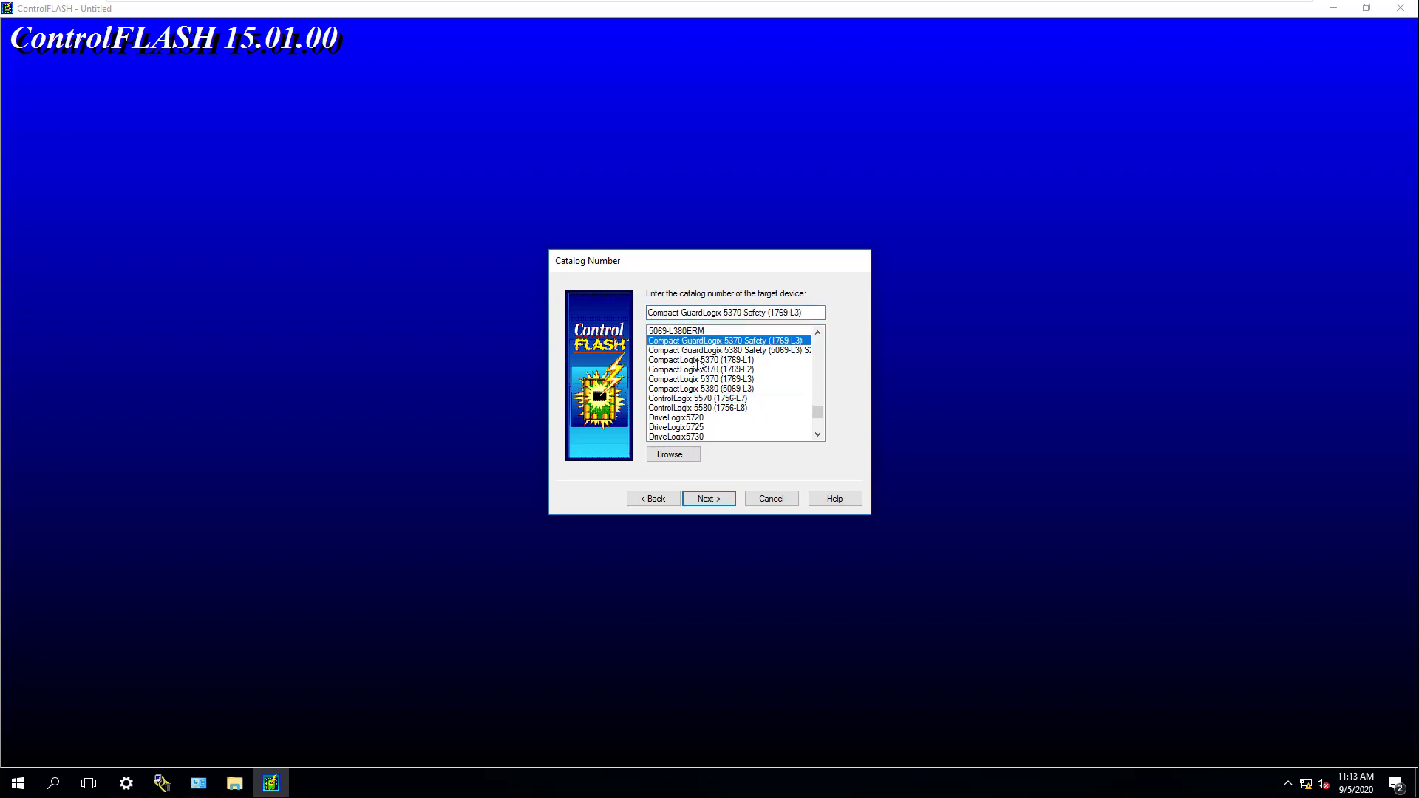
click(705, 352)
click(727, 401)
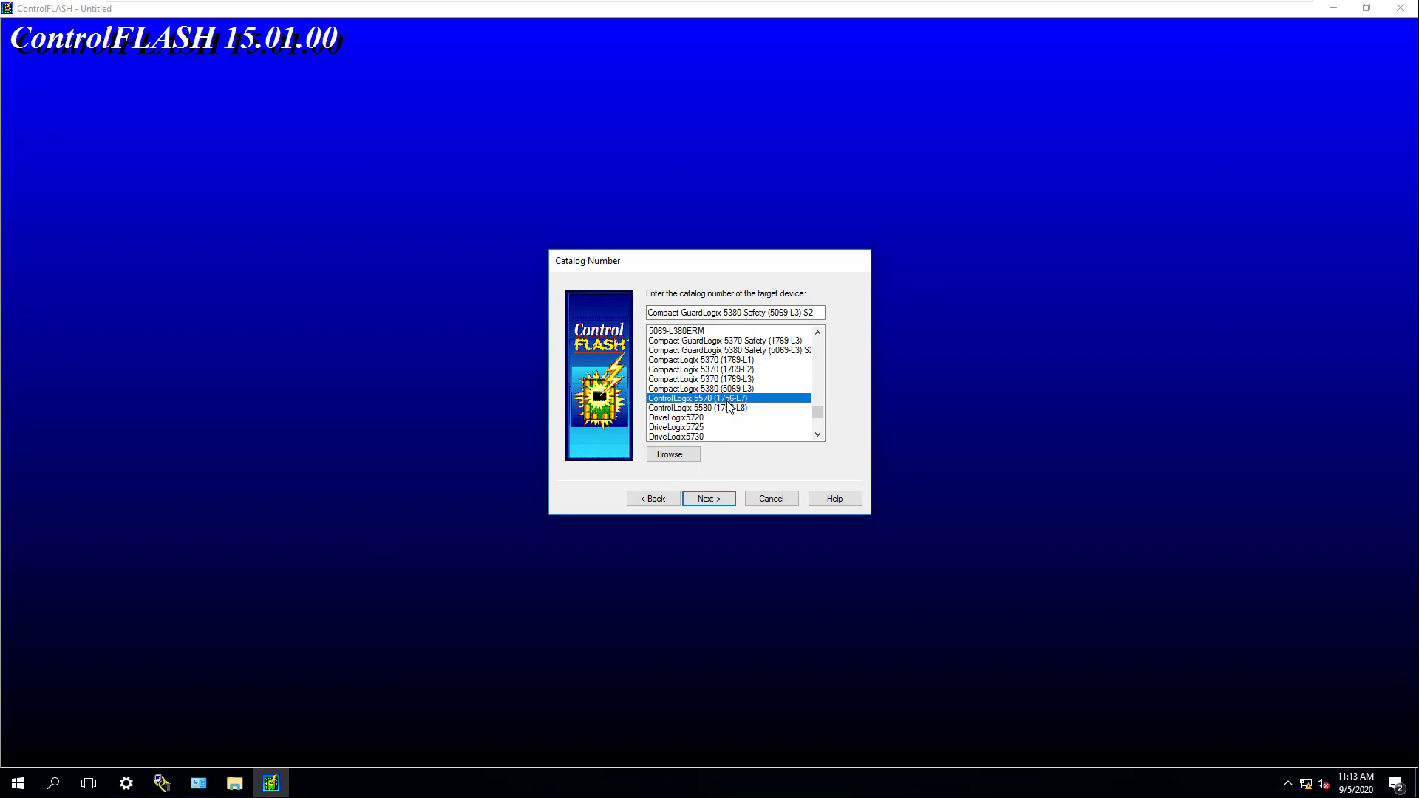
Step: Select ControlLogix 5580 (1756-L8) in the catalog list and switch back to ControlLogix 5570 (1756-L7)
click(733, 409)
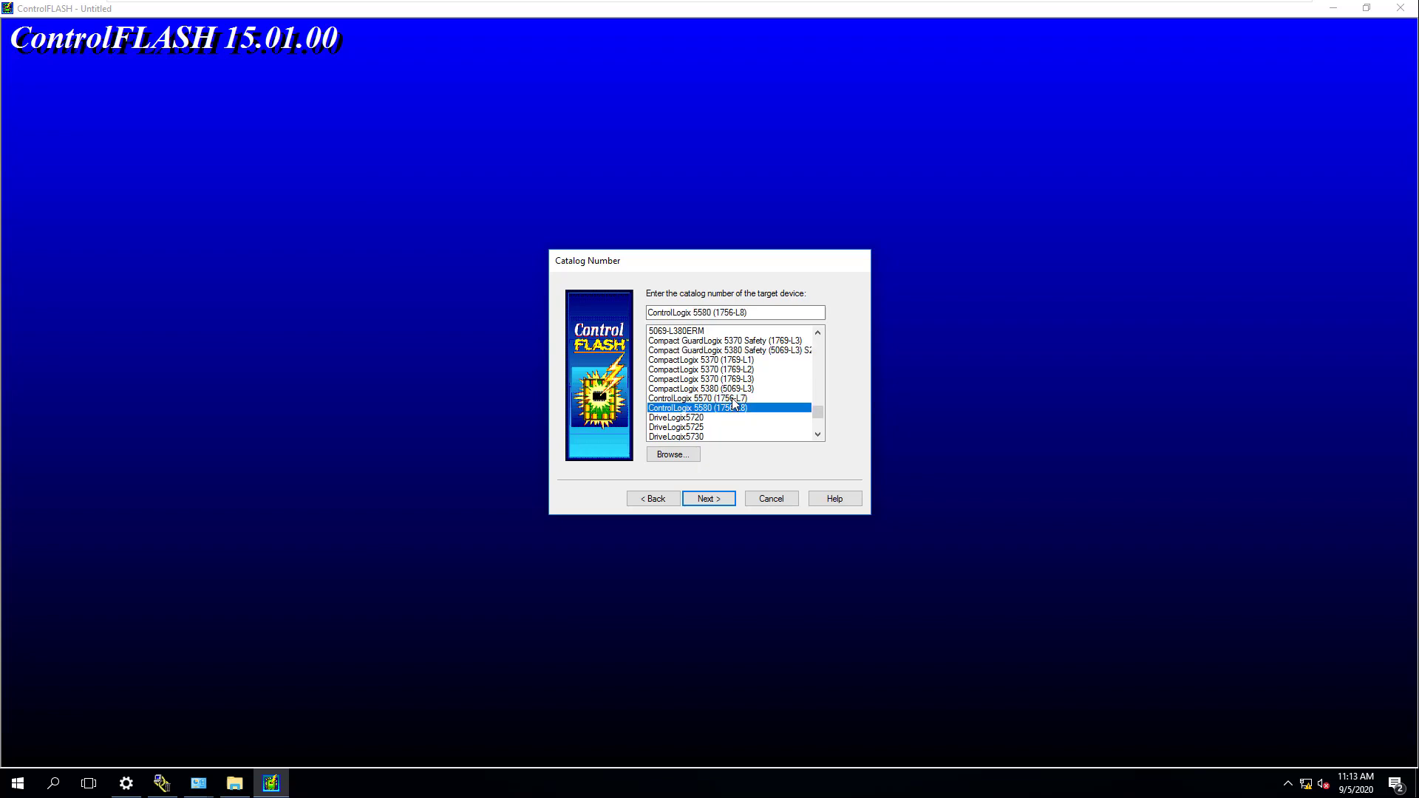
click(733, 401)
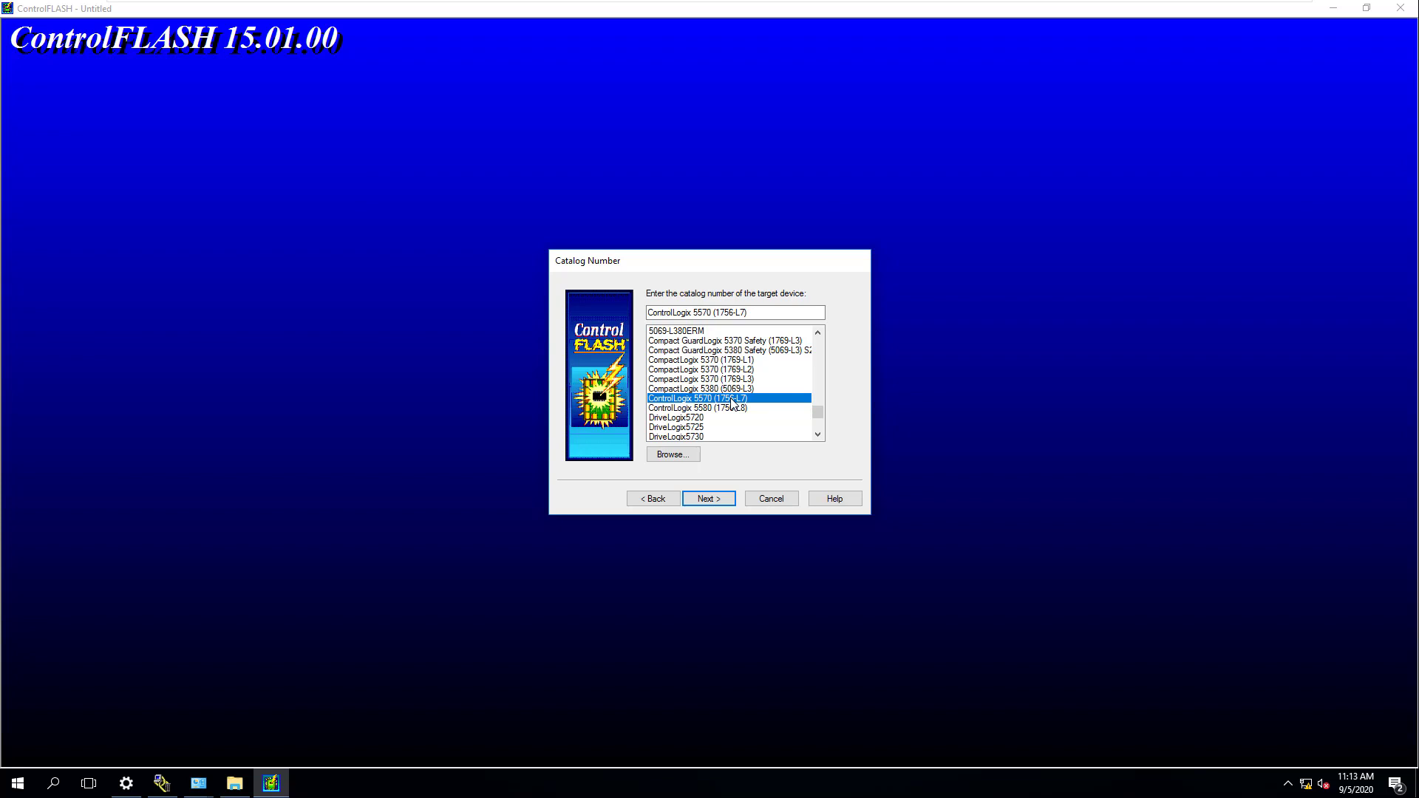
Step: Replace the catalog number with 1756-, select 1756-L73 from the matching entries and proceed to the device selection
drag(814, 313, 622, 315)
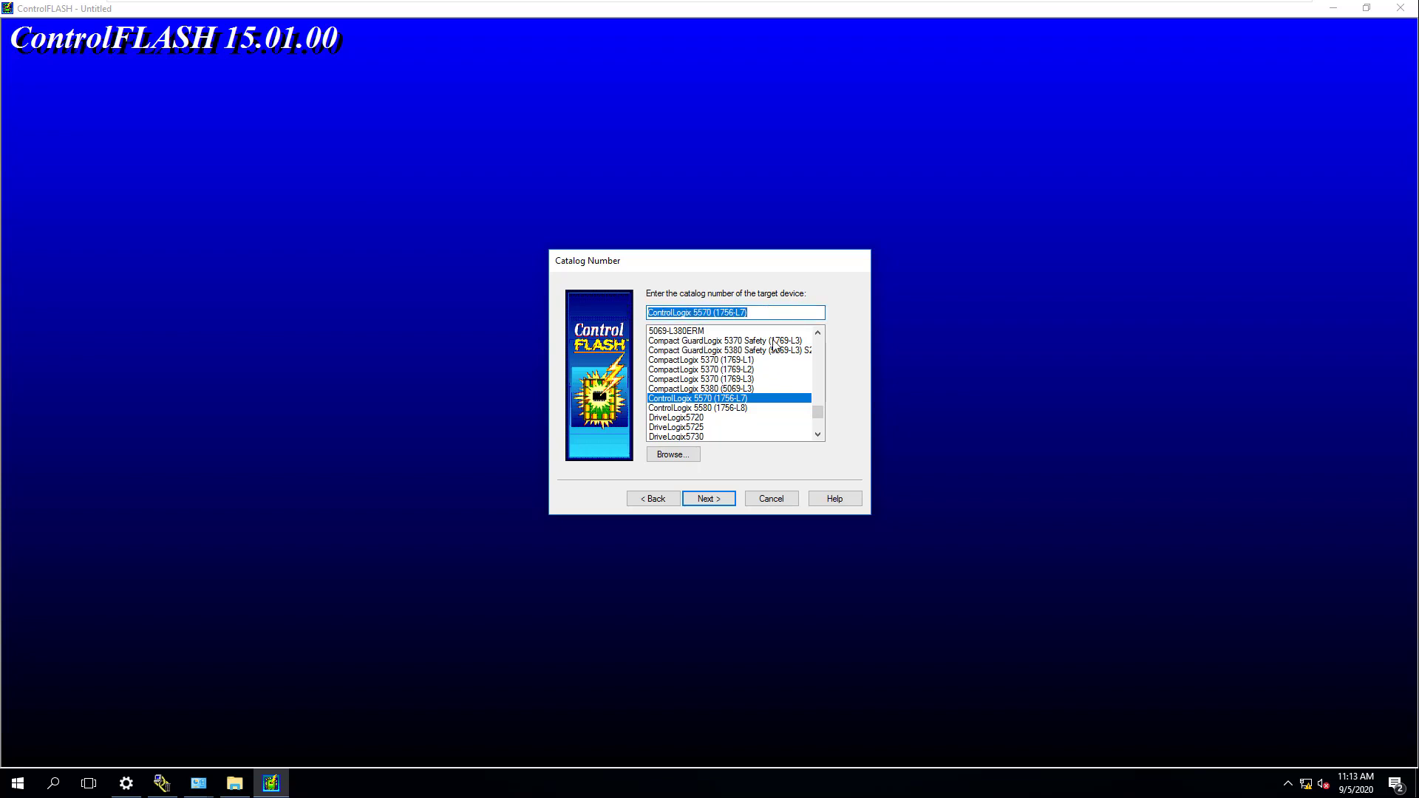
key(BackSpace)
text(1756)
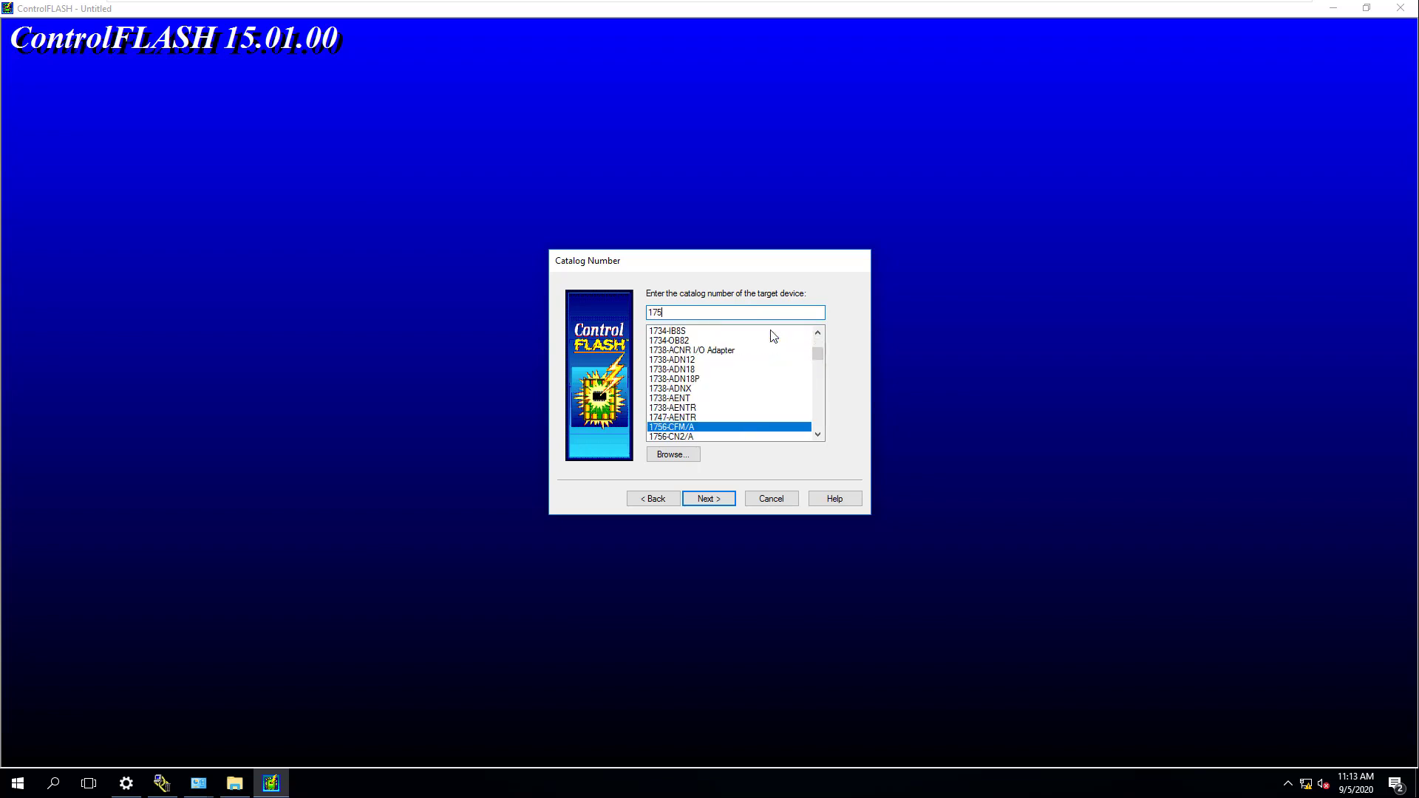
click(819, 410)
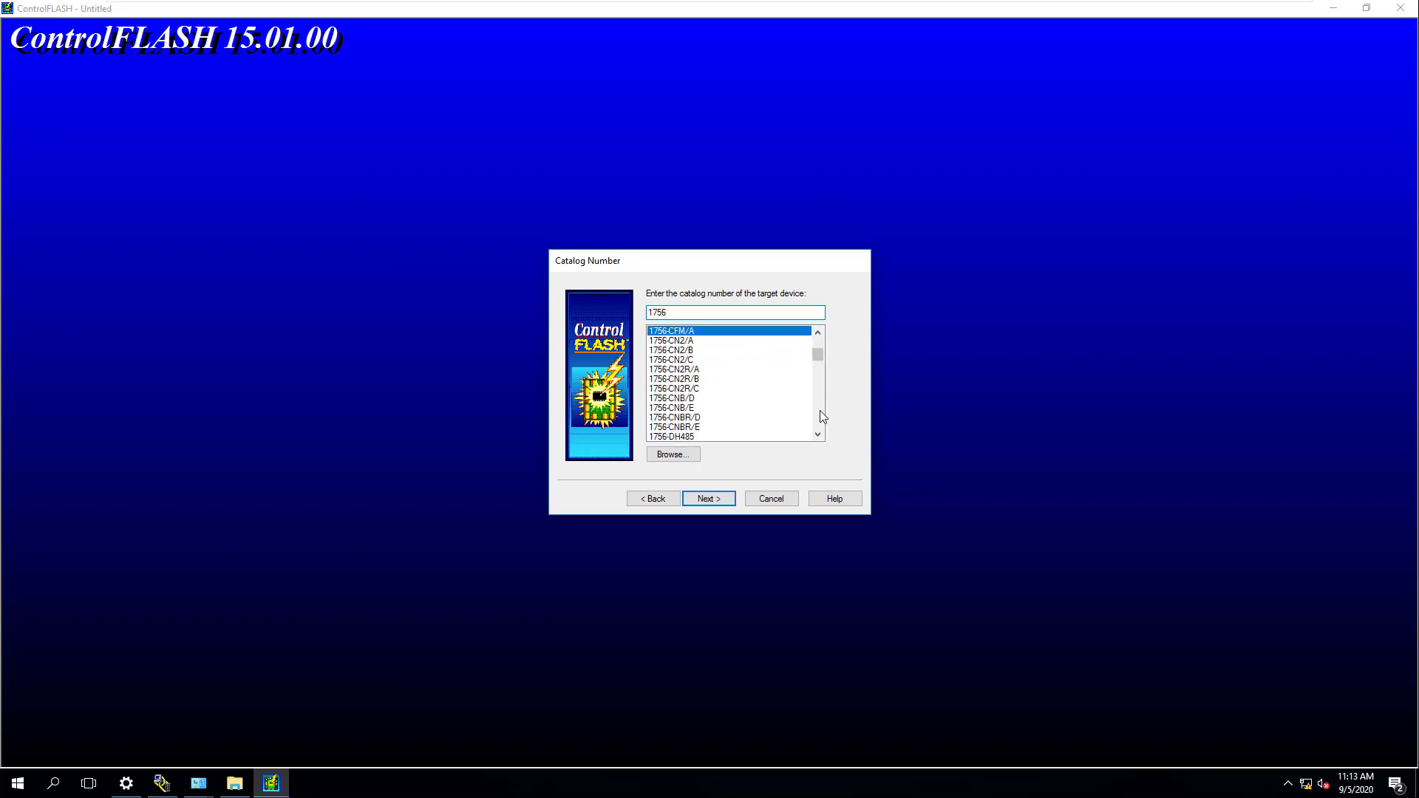
click(819, 411)
click(819, 410)
click(820, 410)
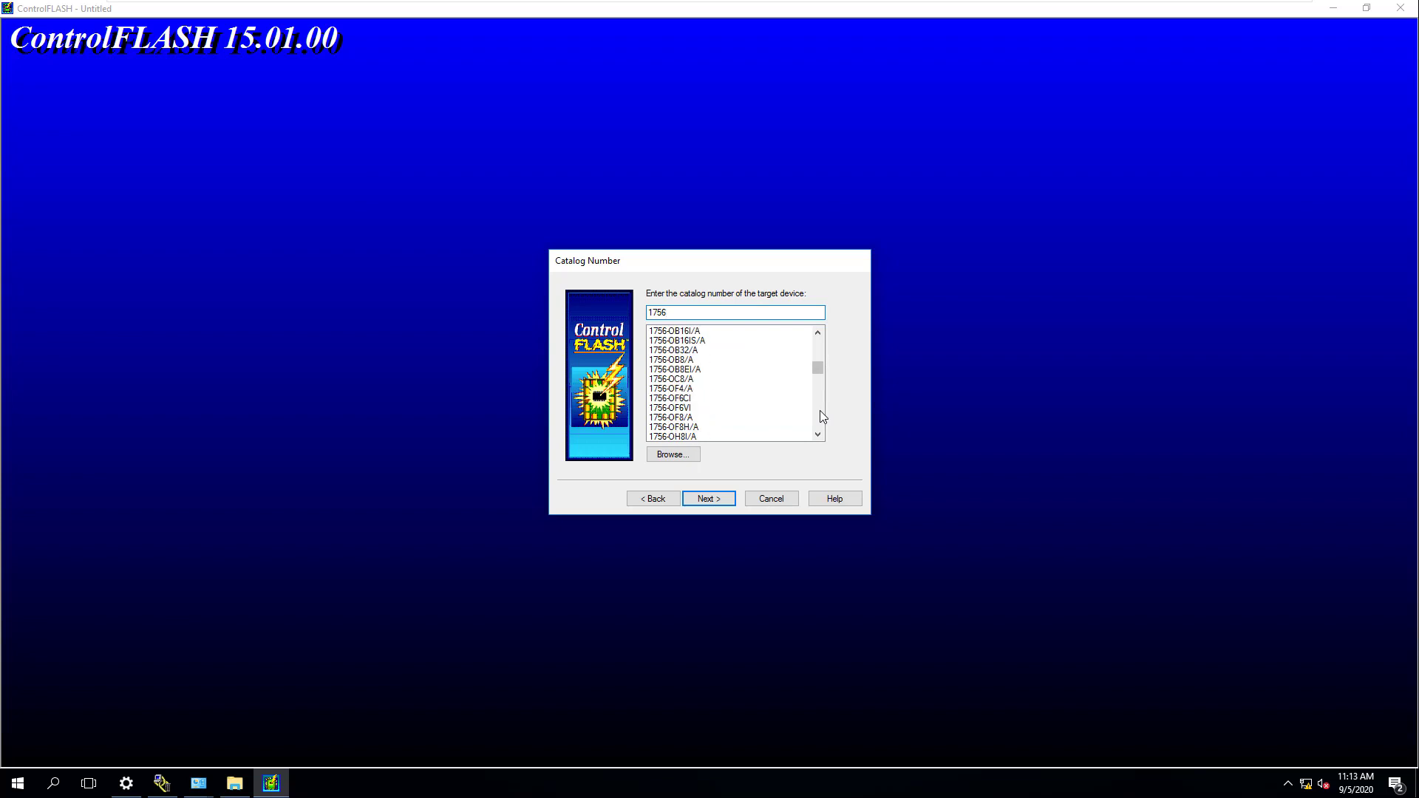
click(820, 410)
click(819, 410)
click(819, 410)
click(819, 411)
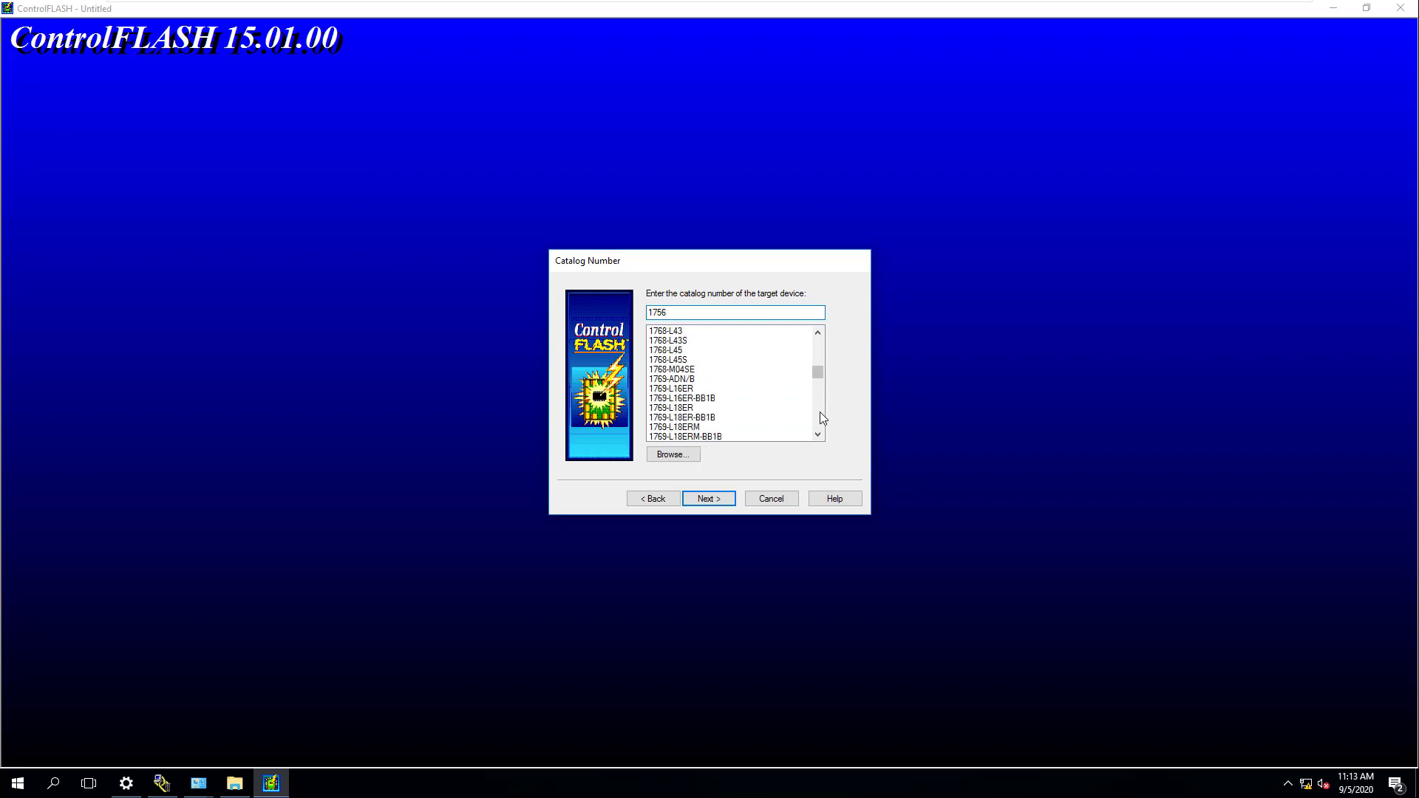
click(819, 411)
click(820, 411)
click(819, 411)
click(819, 411)
click(819, 411)
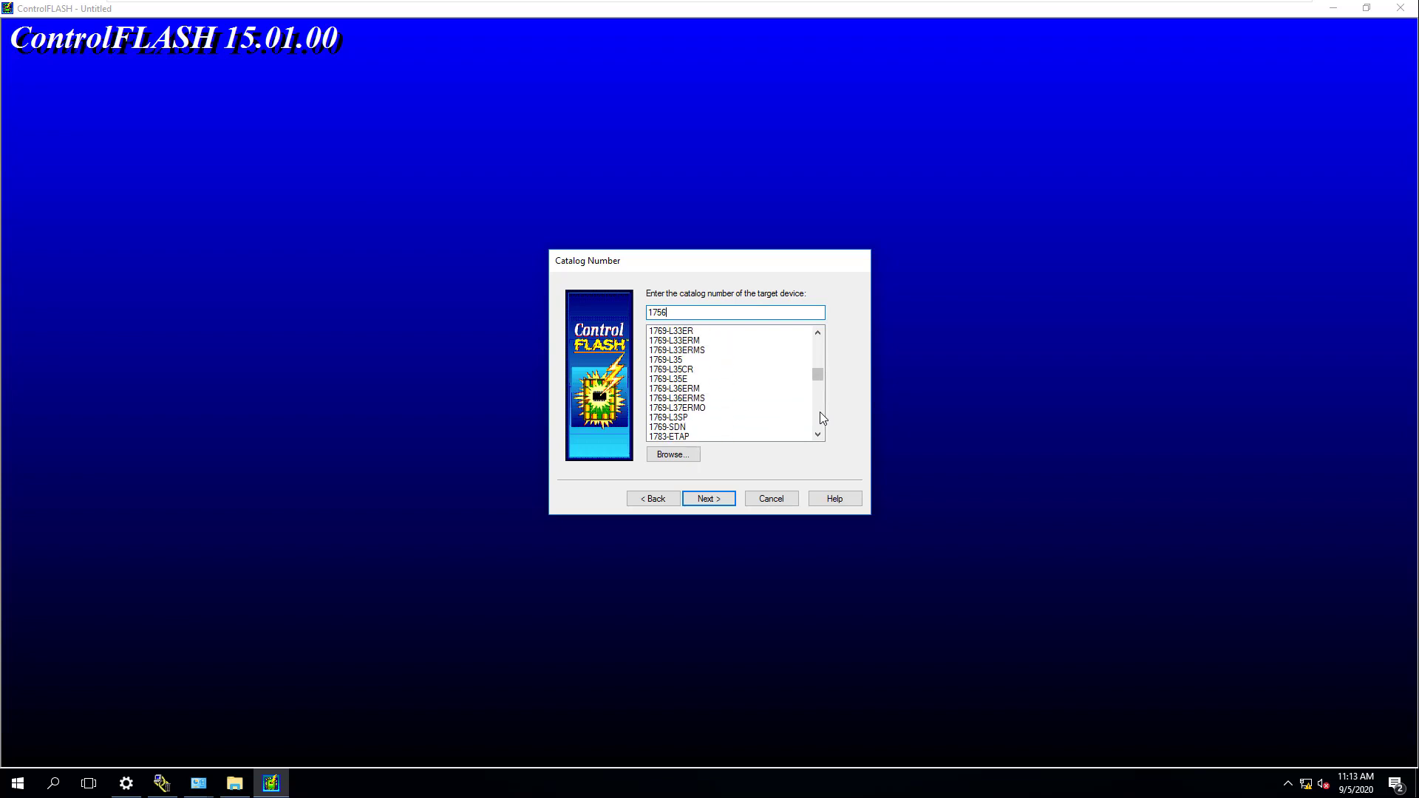
click(819, 411)
click(819, 411)
click(819, 411)
click(819, 411)
click(819, 411)
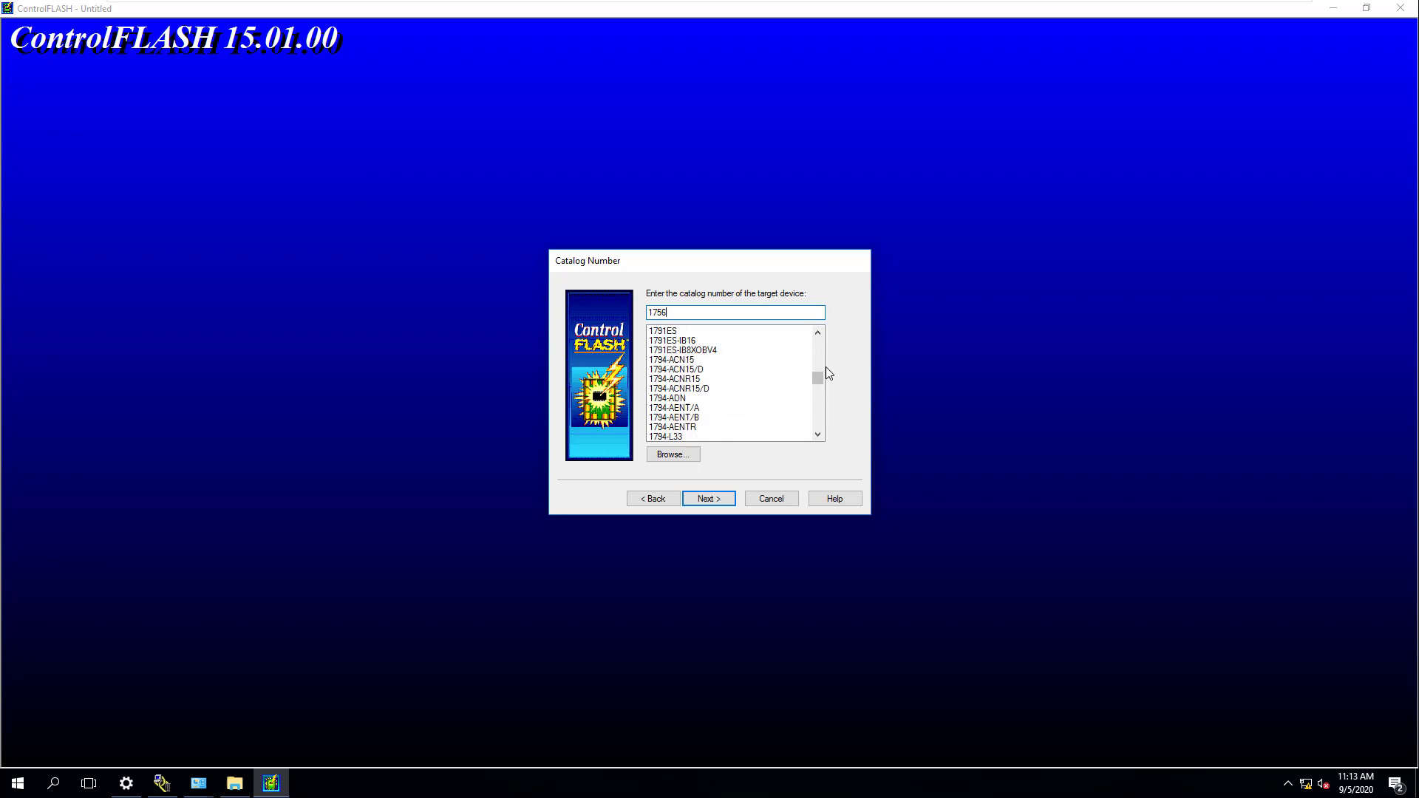
text(-)
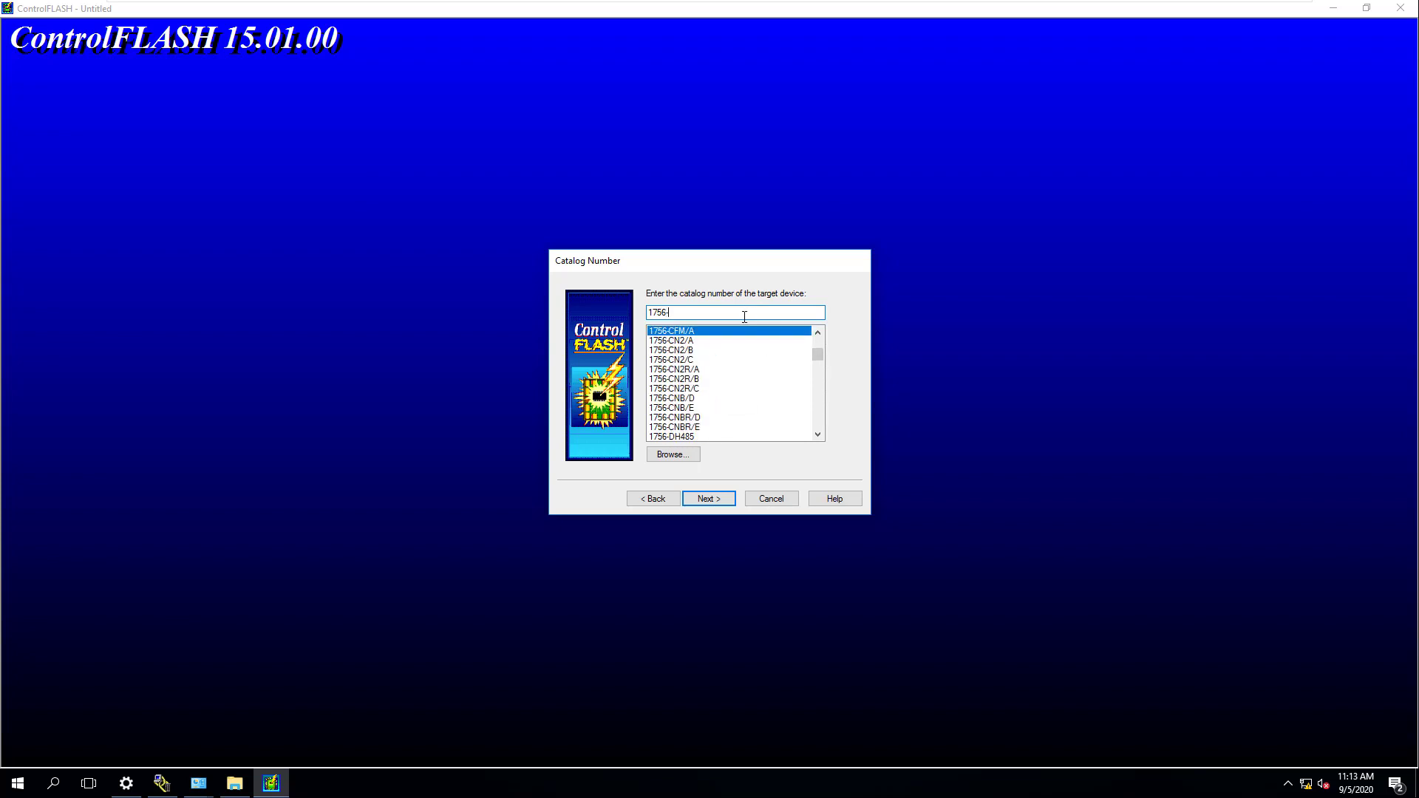
click(817, 415)
click(817, 415)
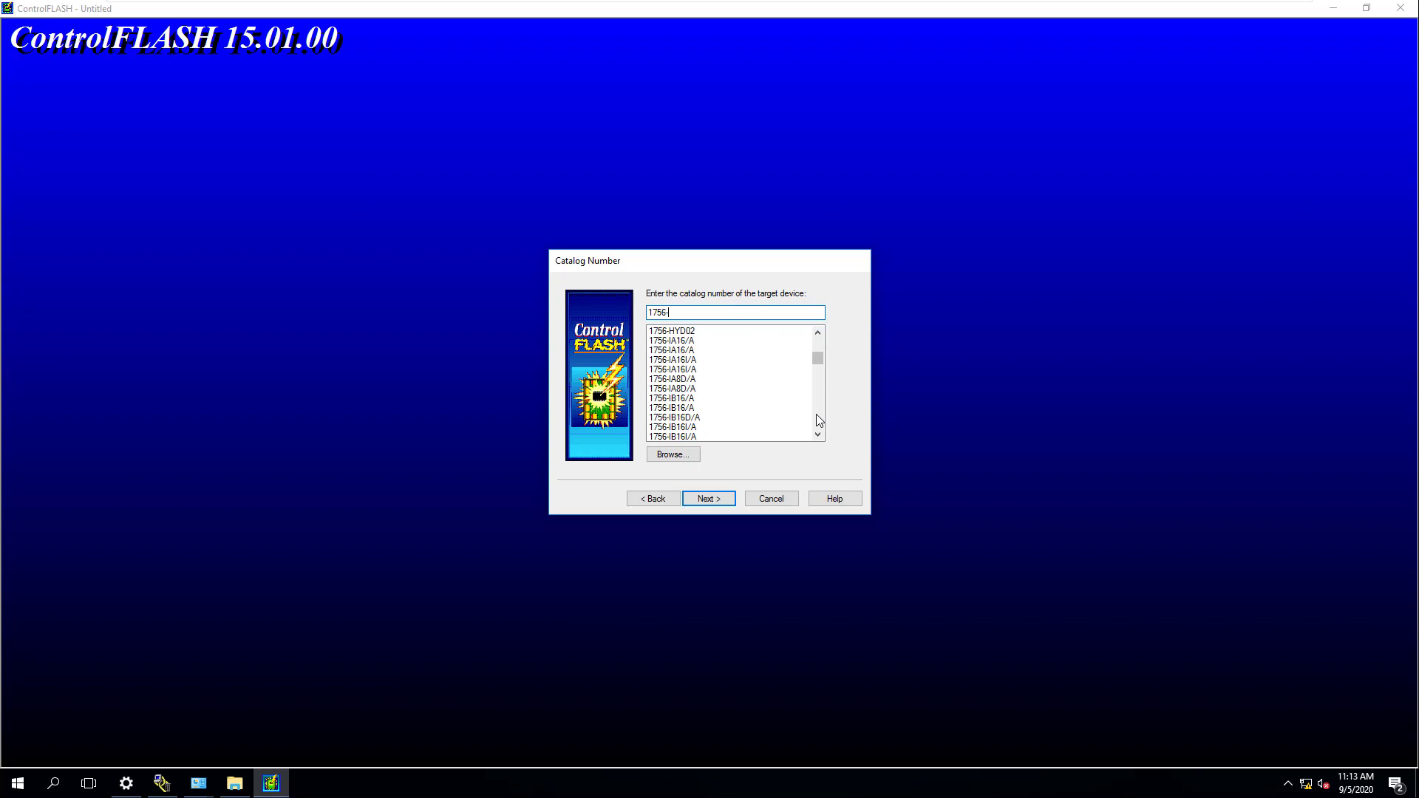
click(817, 415)
click(817, 415)
click(817, 414)
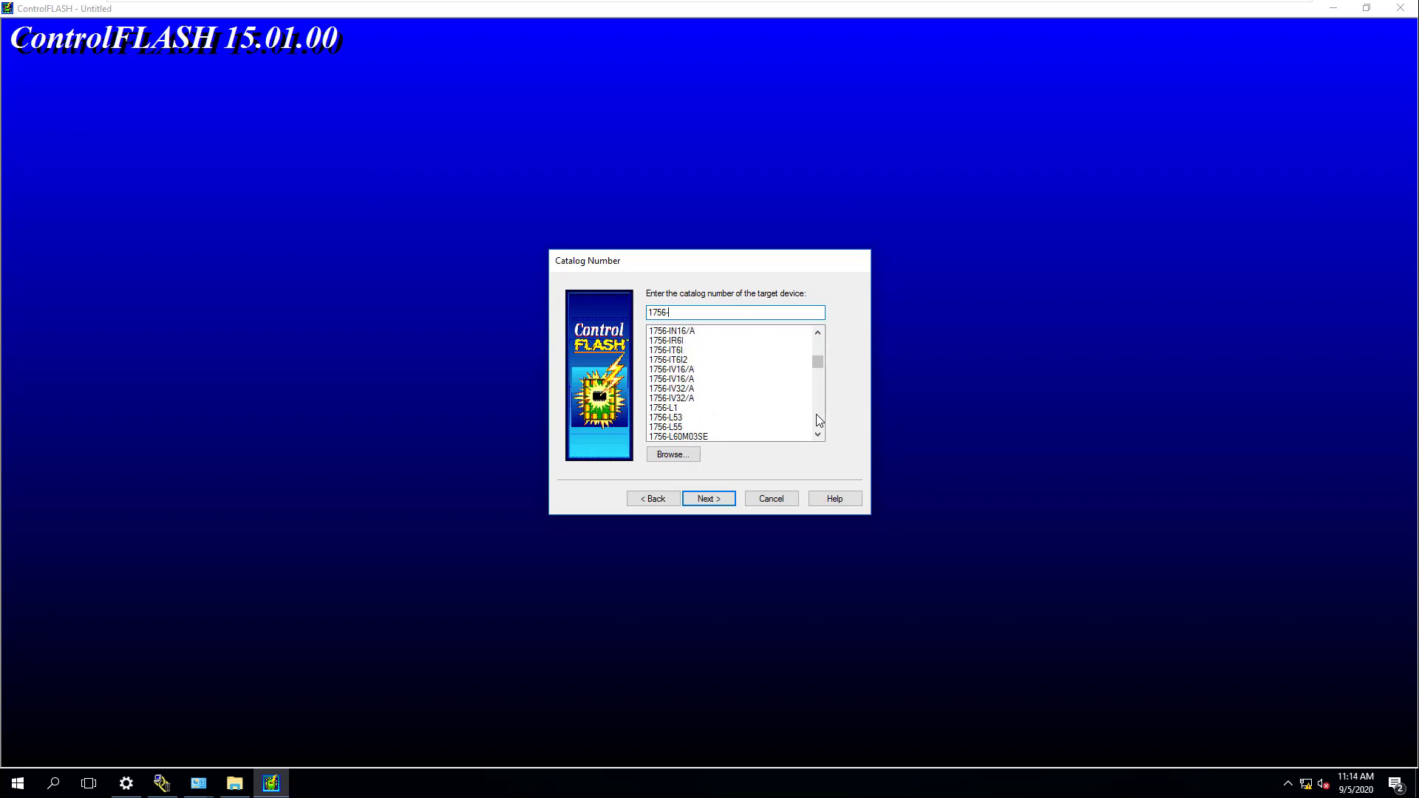
click(818, 435)
click(818, 435)
click(818, 435)
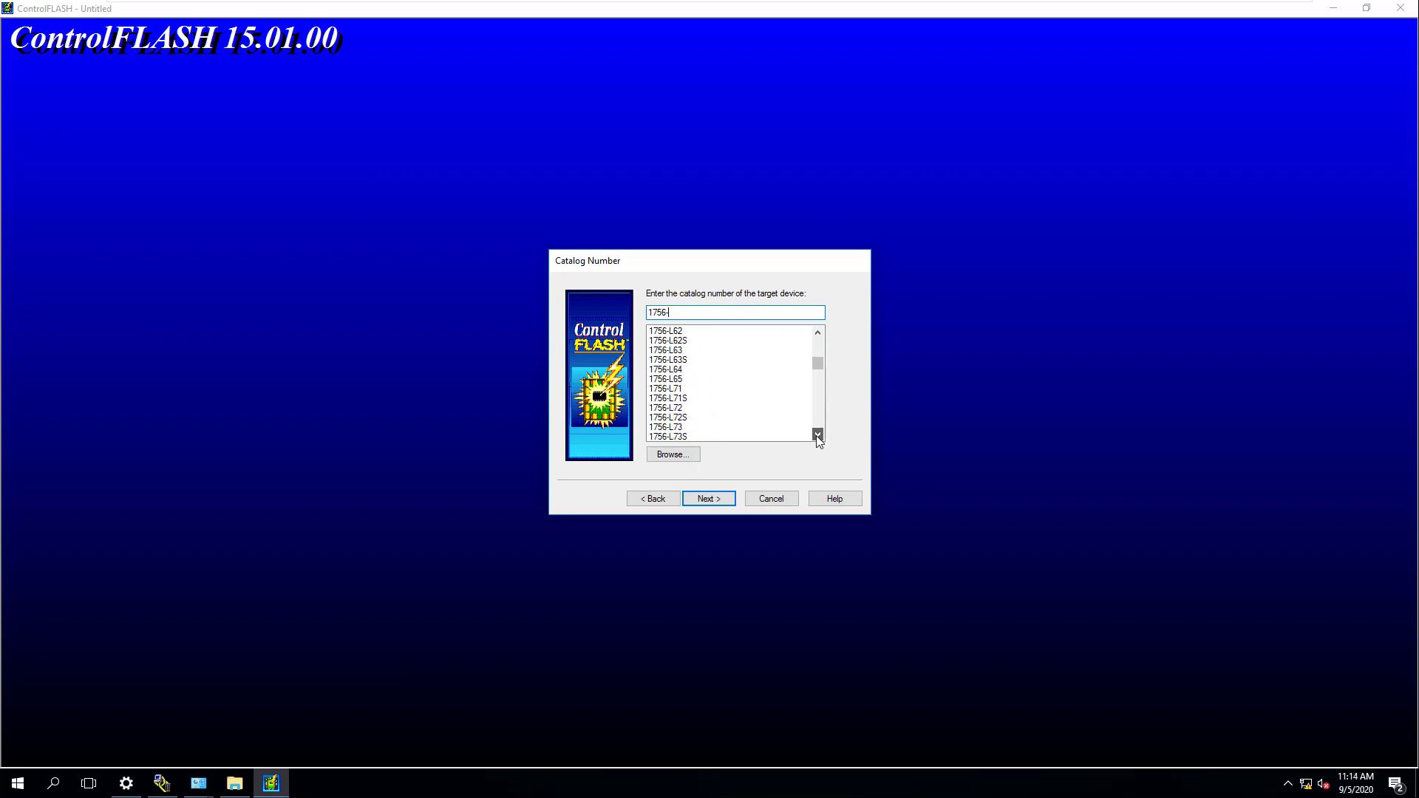
click(818, 435)
click(677, 419)
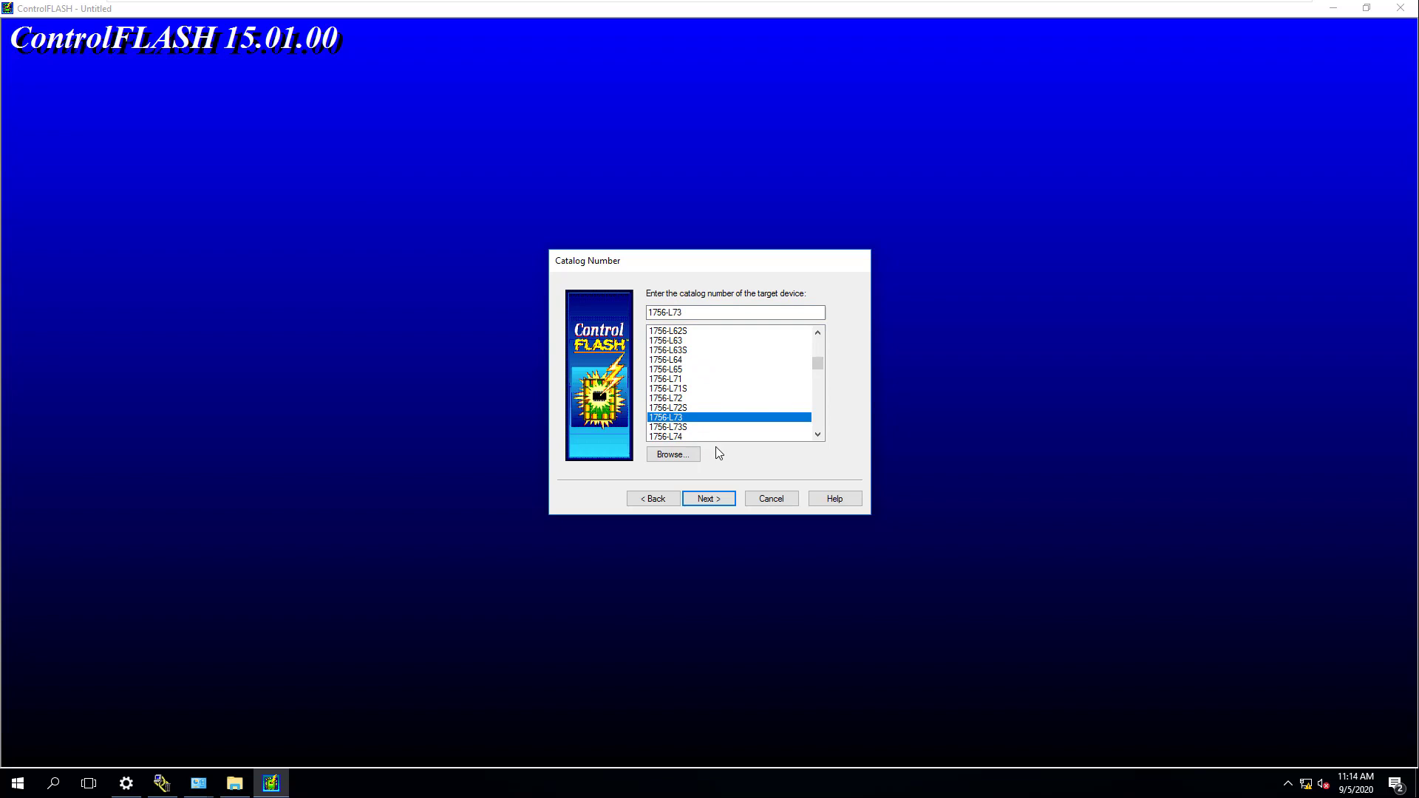
click(706, 501)
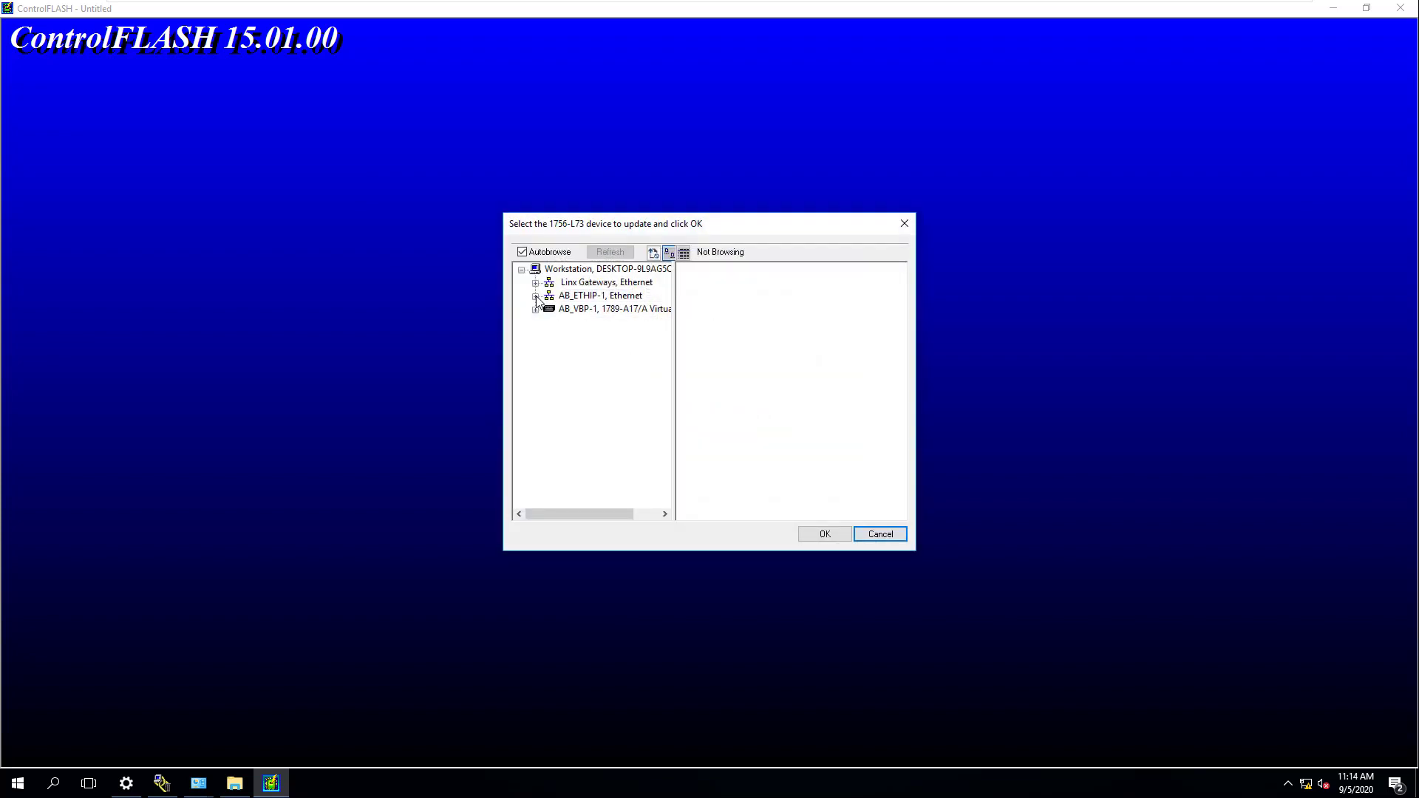
Step: Browse AB_ETHIP-1 through the 1756-ENBT/A to the backplane and confirm the 1756-L73 in slot 00 as the device
click(548, 297)
click(550, 309)
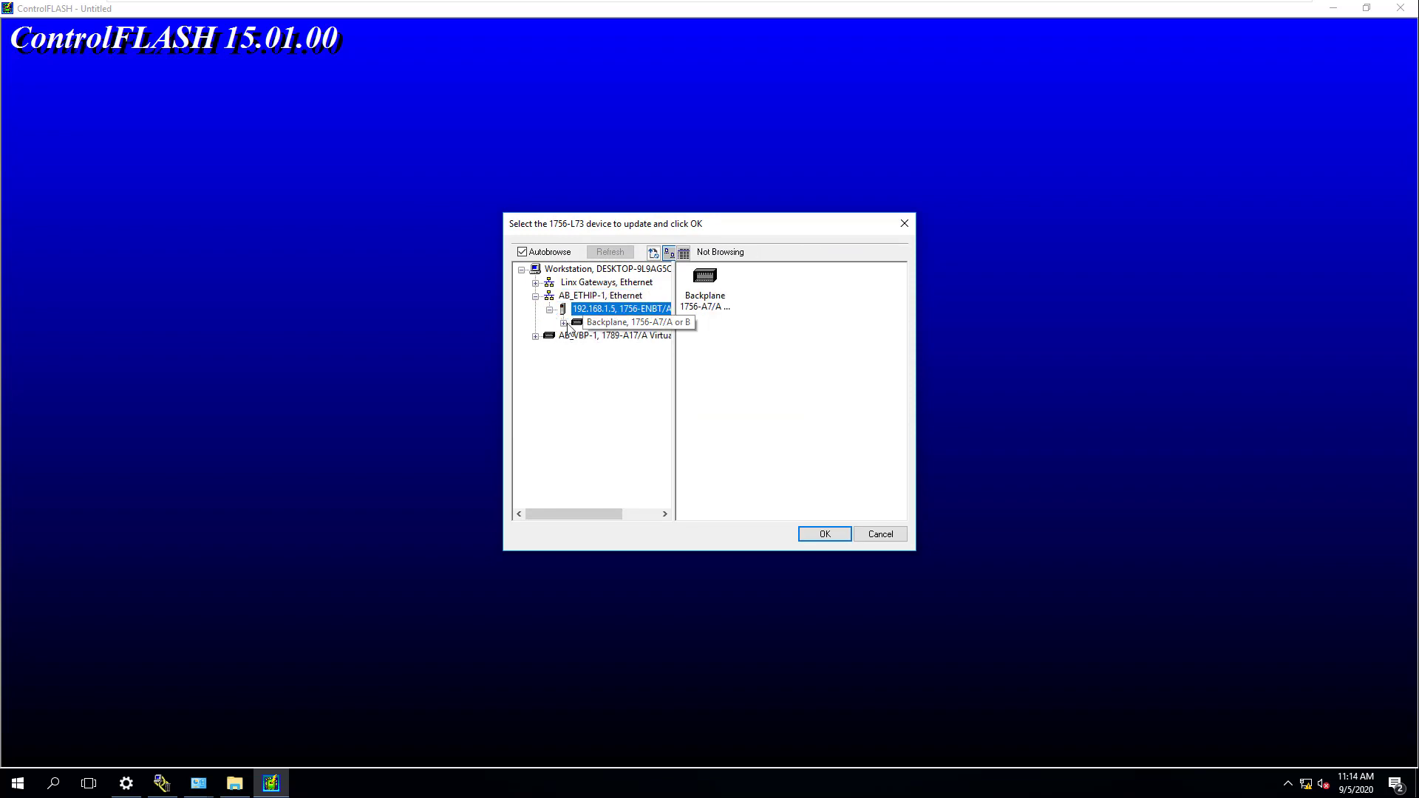
click(564, 324)
click(634, 335)
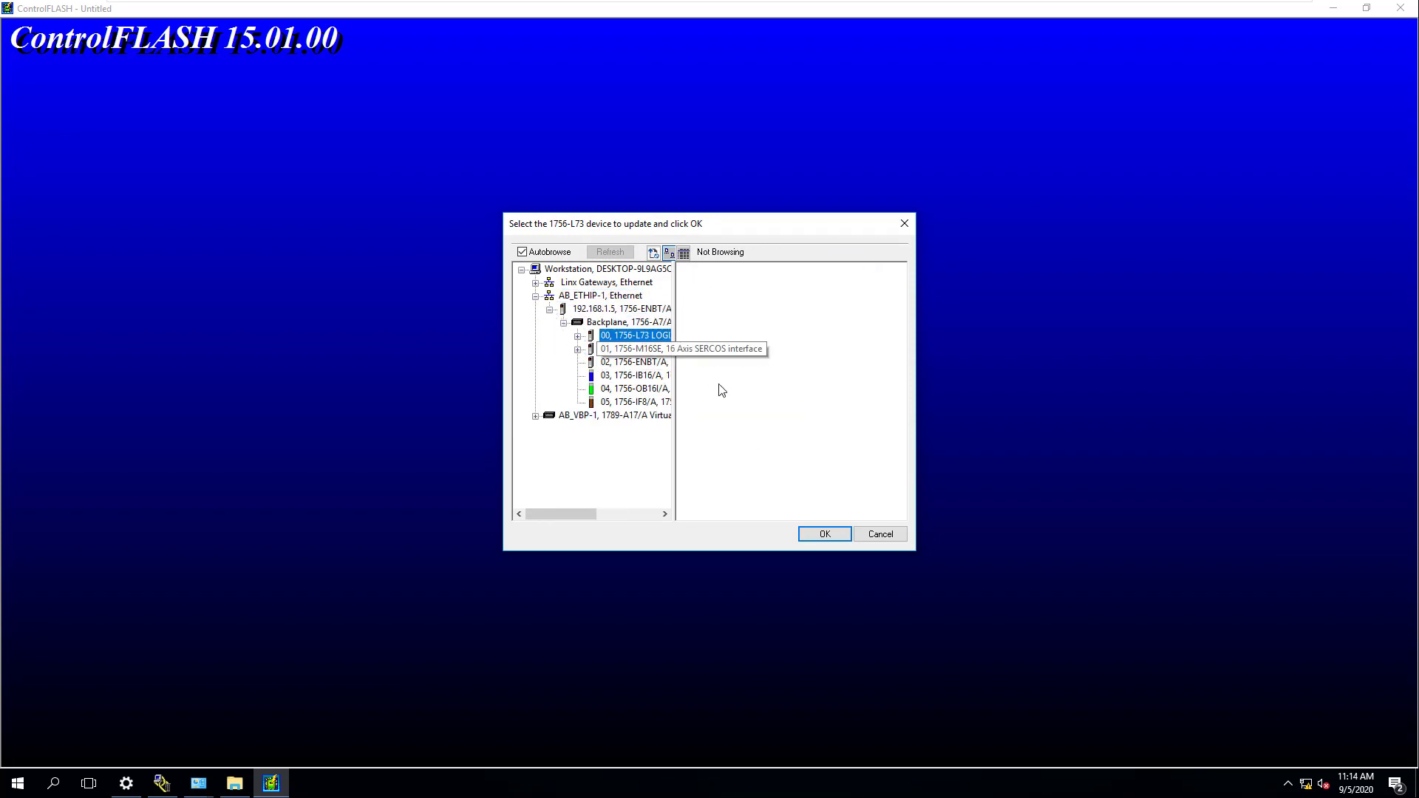
click(822, 536)
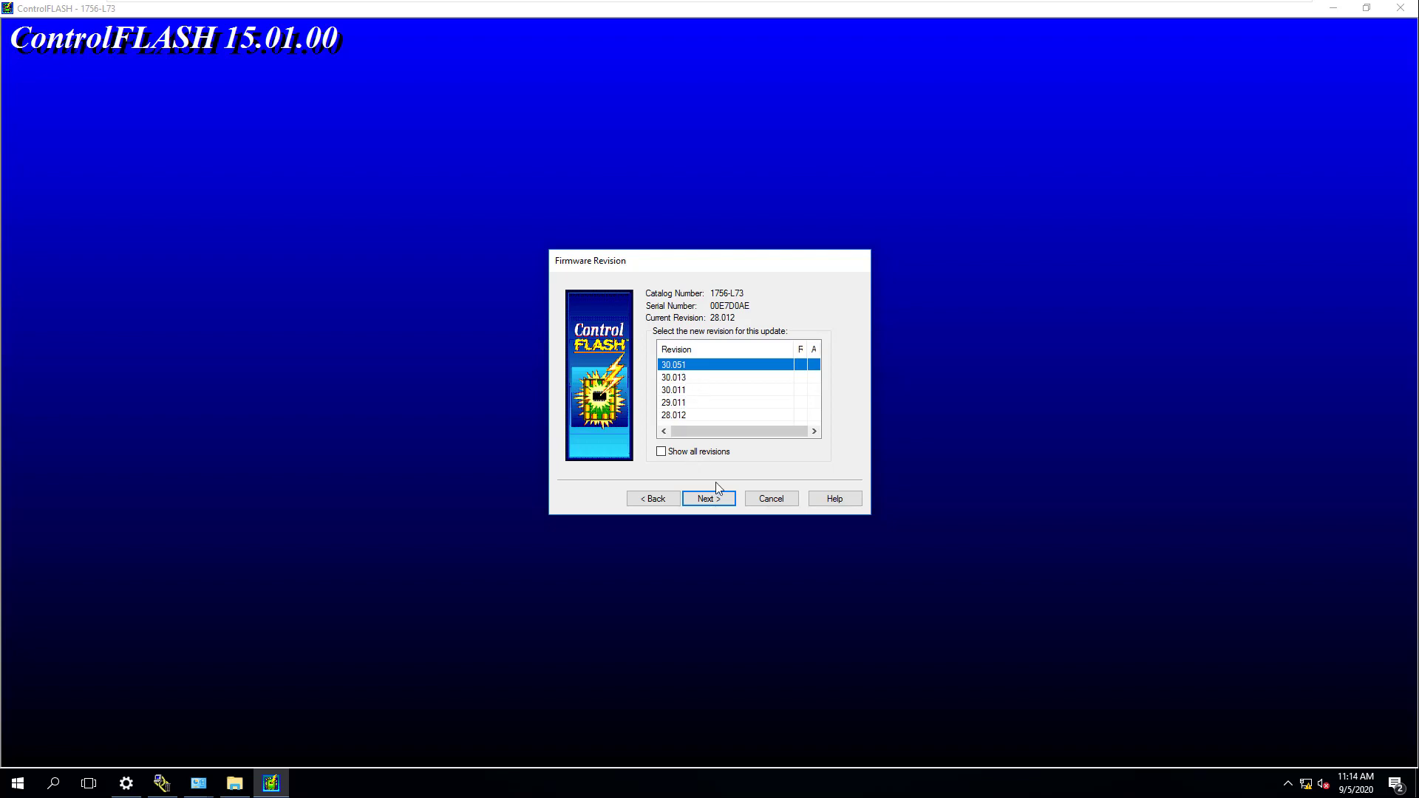
Step: Show all firmware revisions for the 1756-L73 and examine the list for the available versions
click(662, 452)
scroll(705, 414, down, 3)
scroll(704, 412, up, 5)
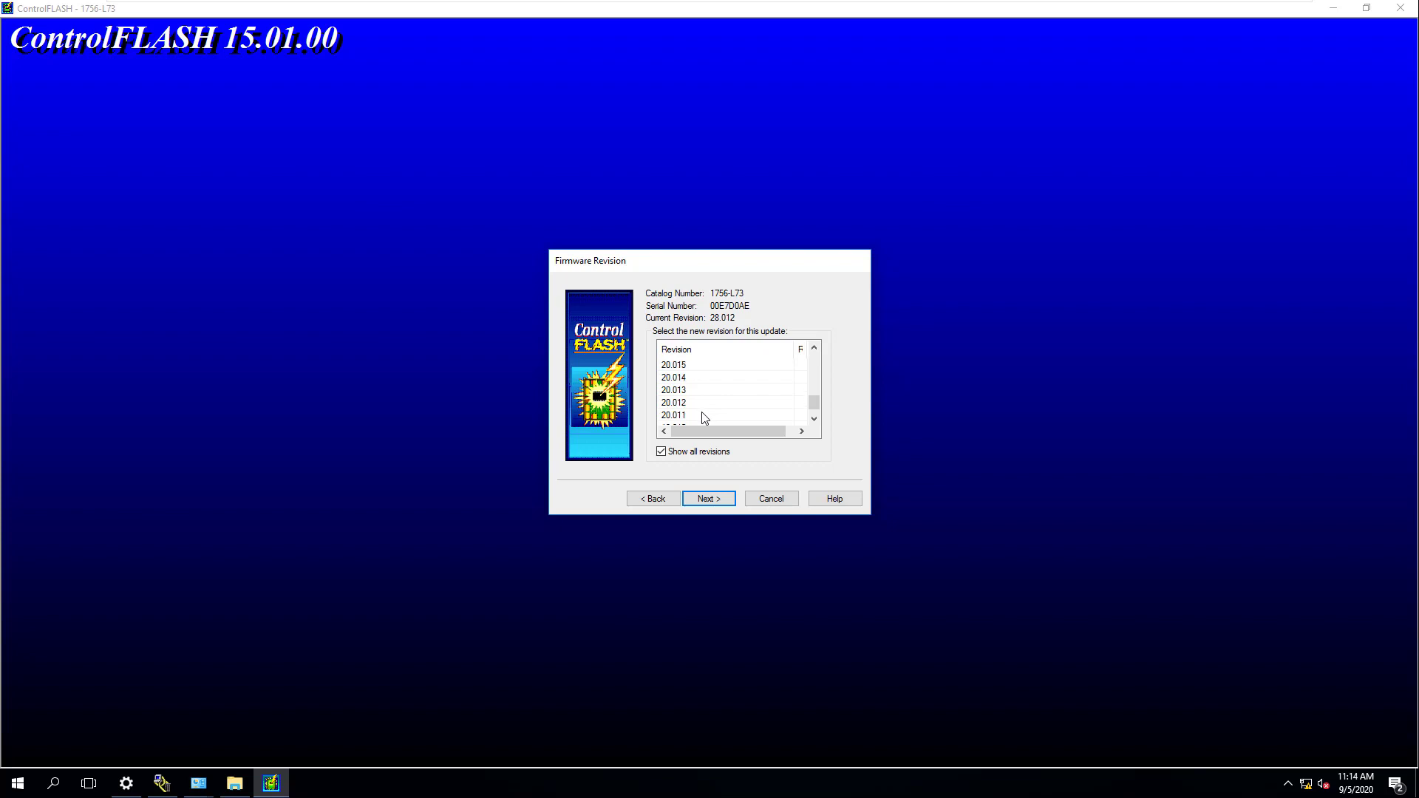
scroll(664, 465, up, 1)
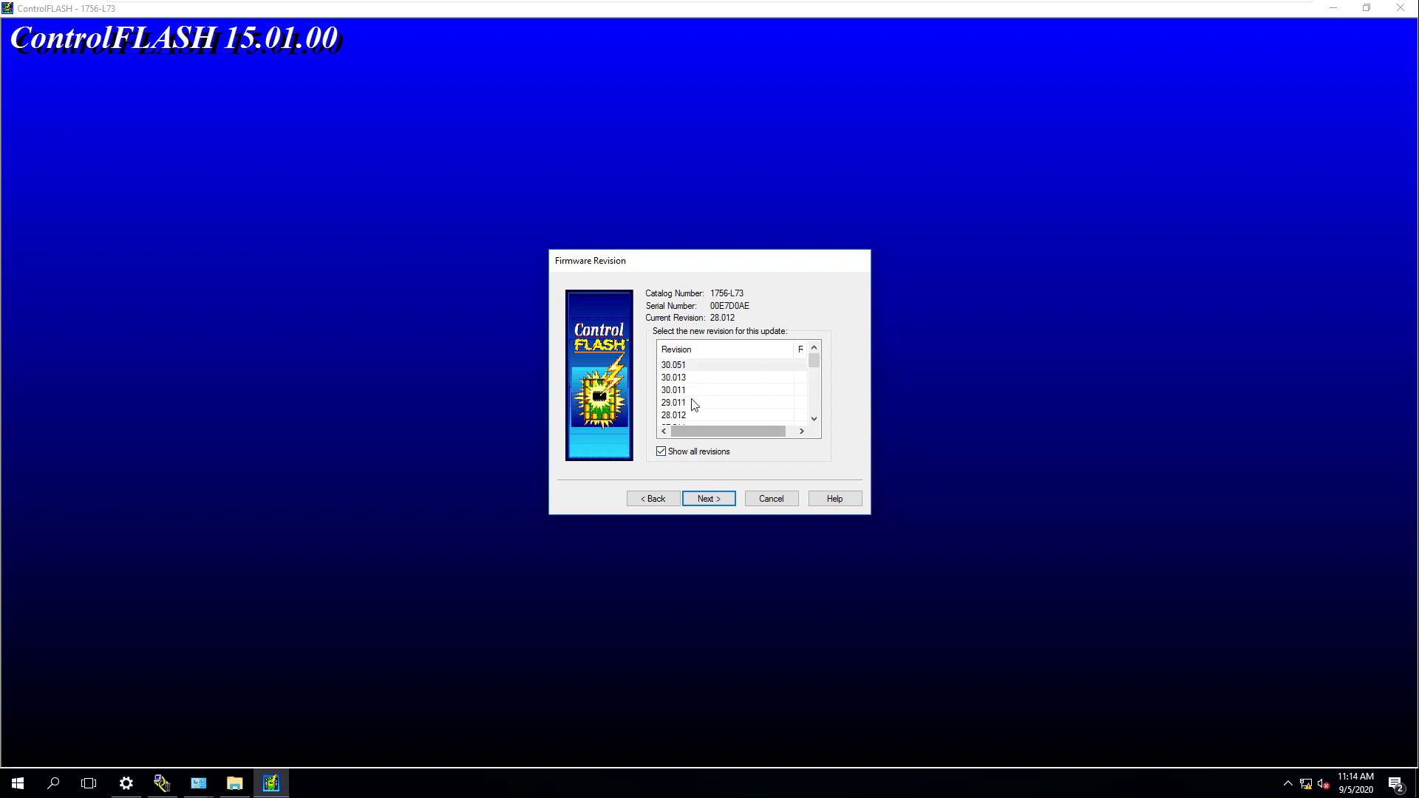
Step: Return to the catalog number selection, enter ControlLogix 5570 (1756-L7) as the target device and proceed
click(653, 499)
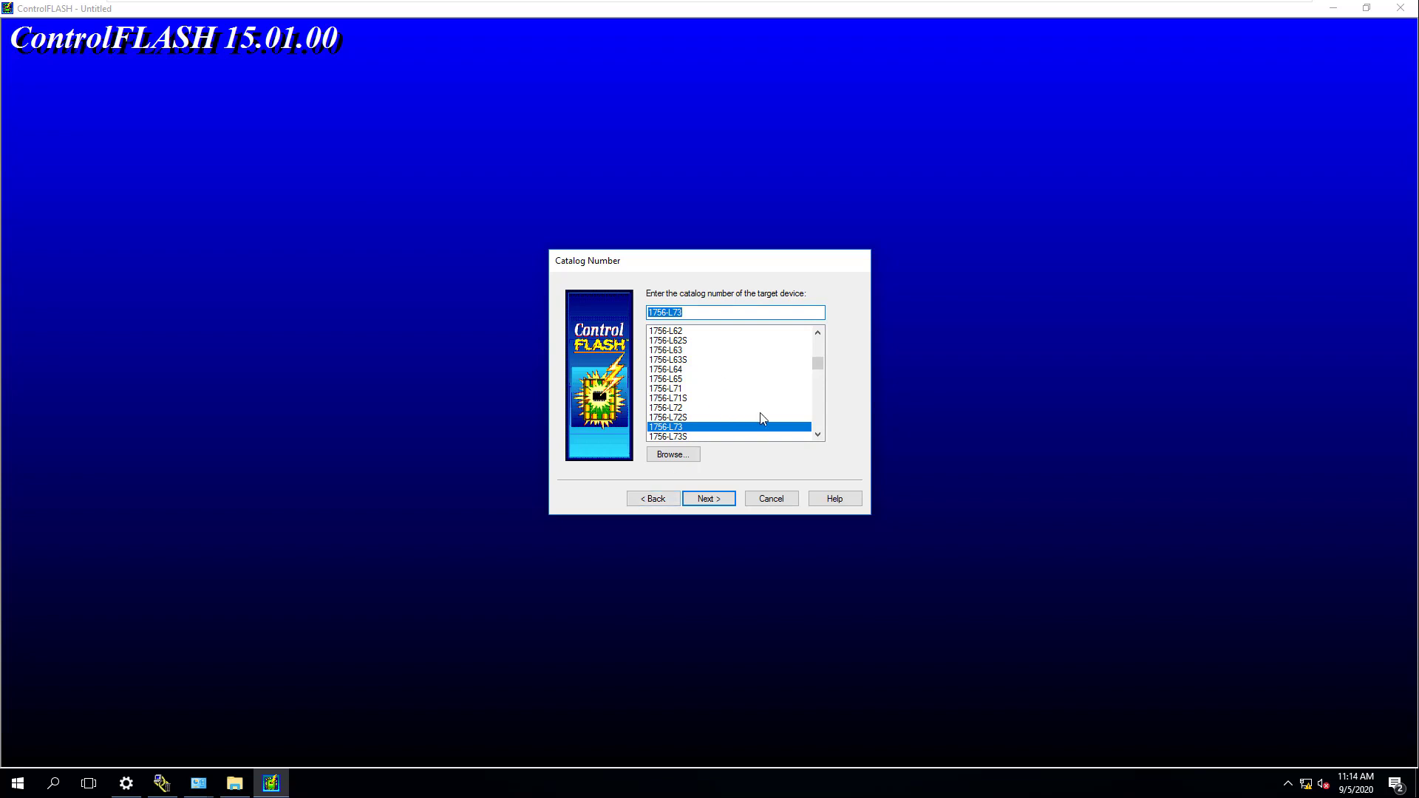
key(BackSpace)
text(ControlLogix 5570 (1756-L7))
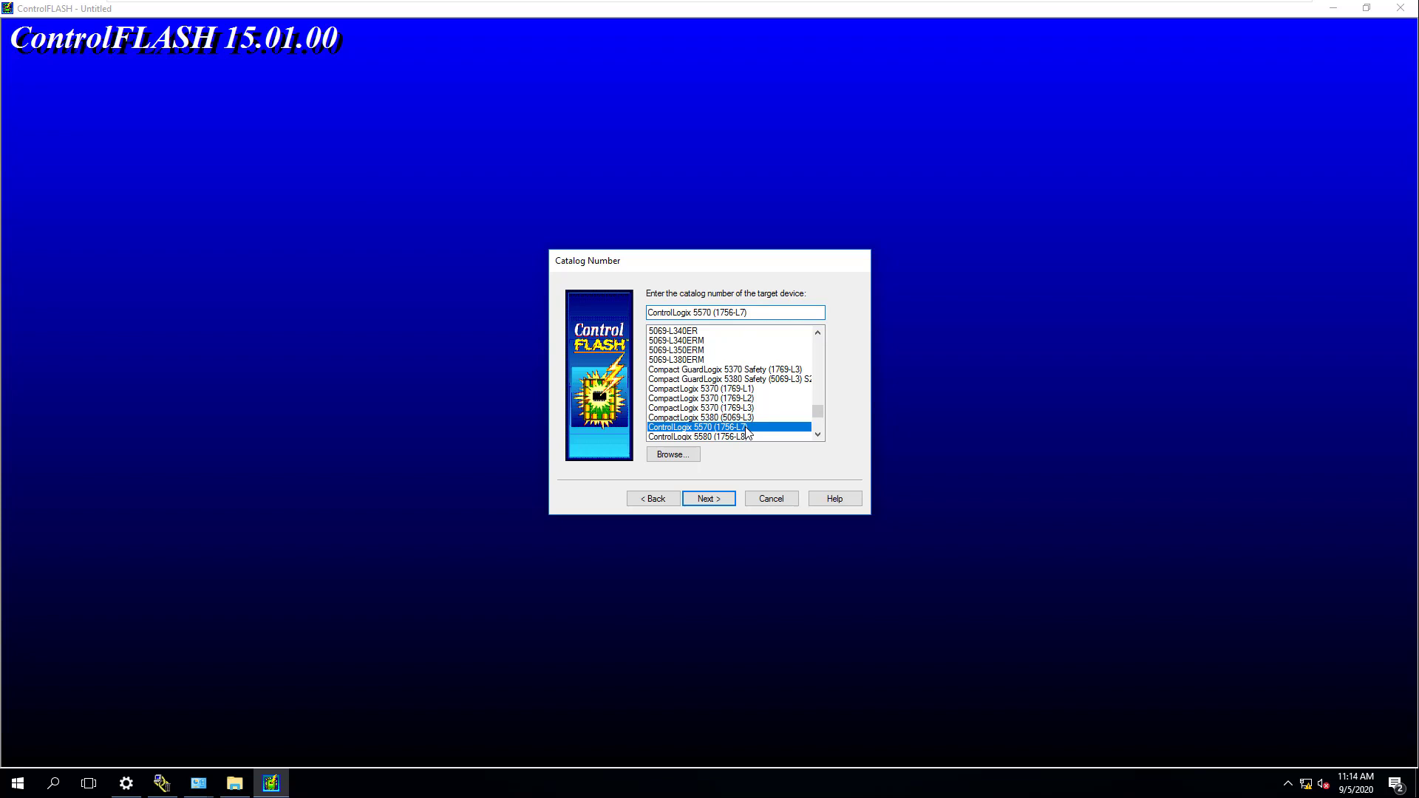
click(721, 498)
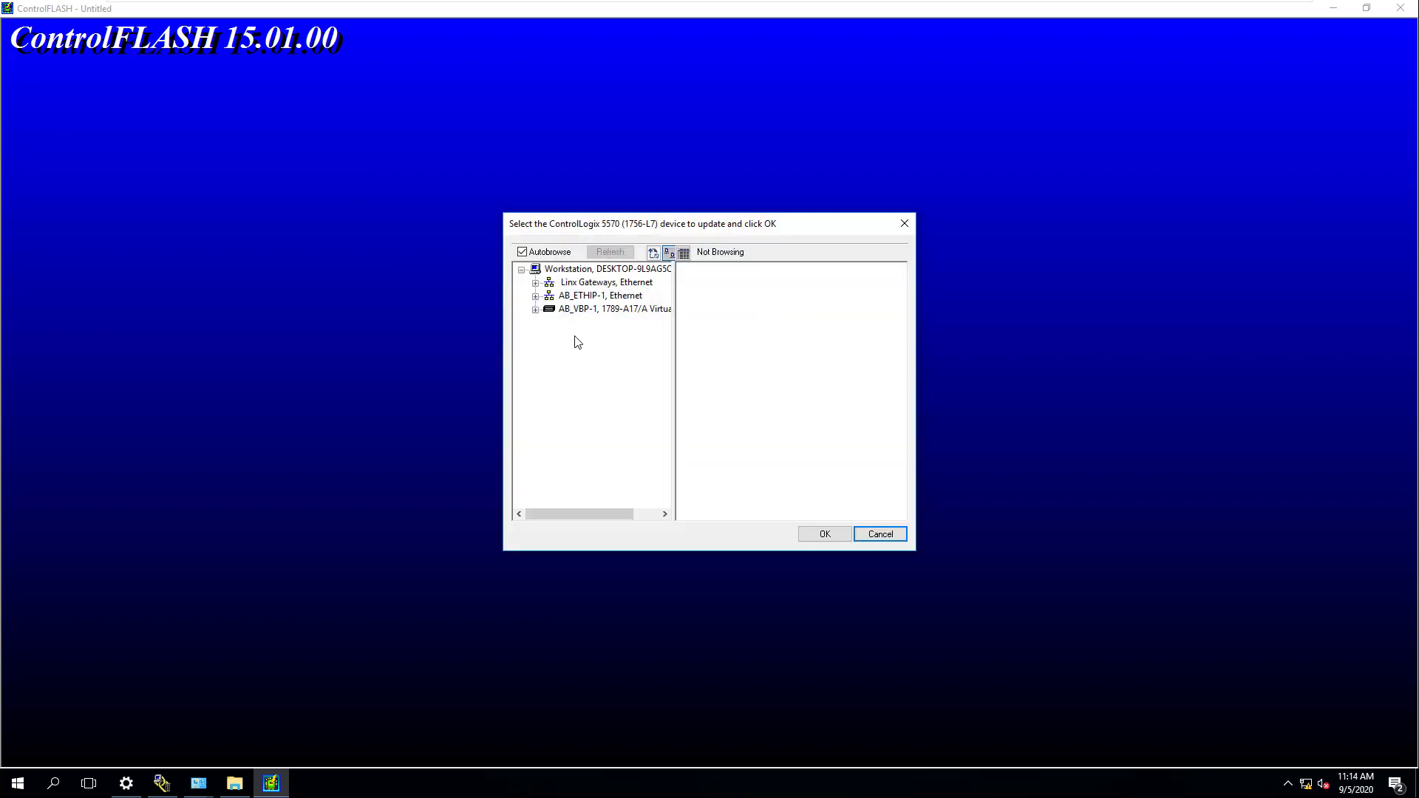
Step: Under AB_ETHIP-1, choose the 1756-L73 controller in backplane slot 00 as the ControlLogix 5570 device to update
click(535, 296)
click(550, 309)
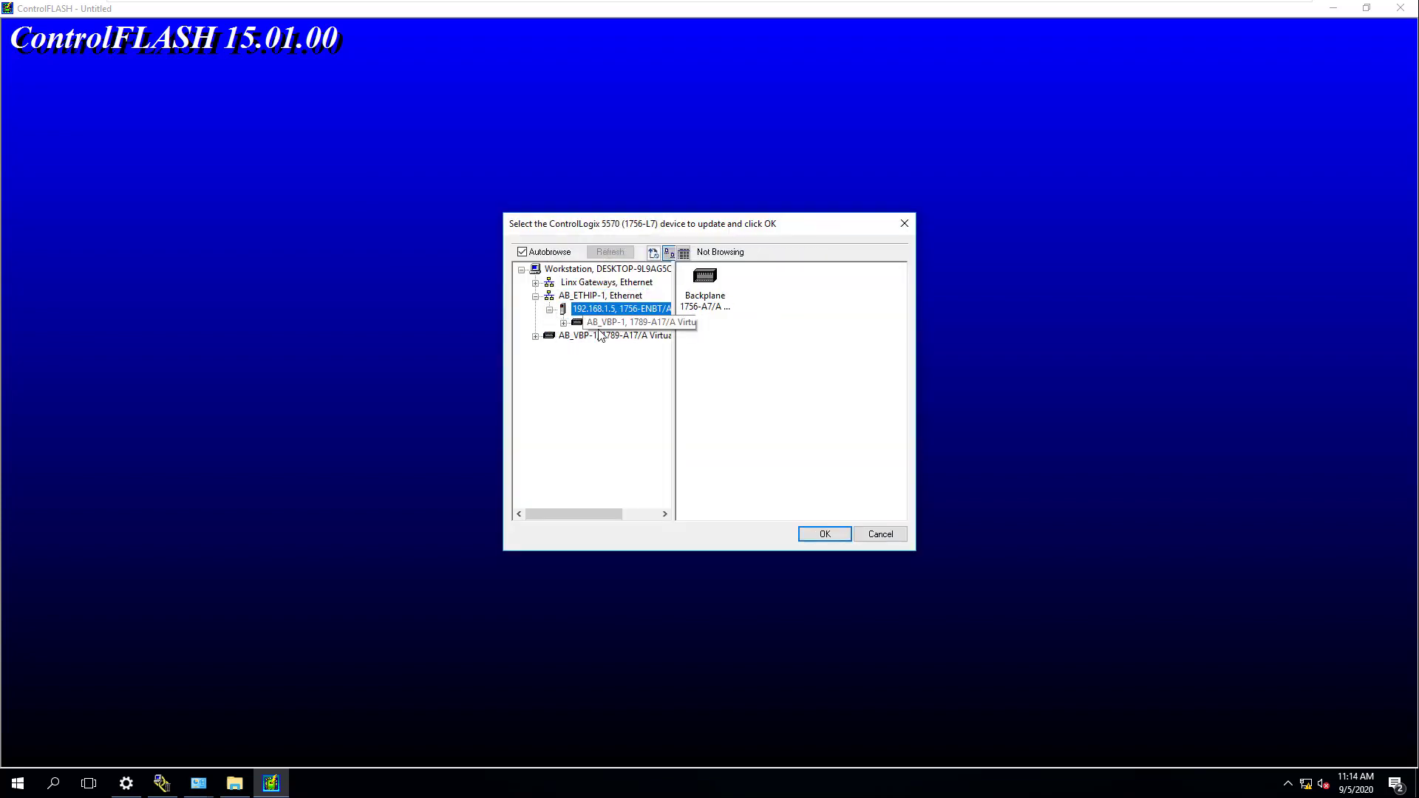
click(572, 326)
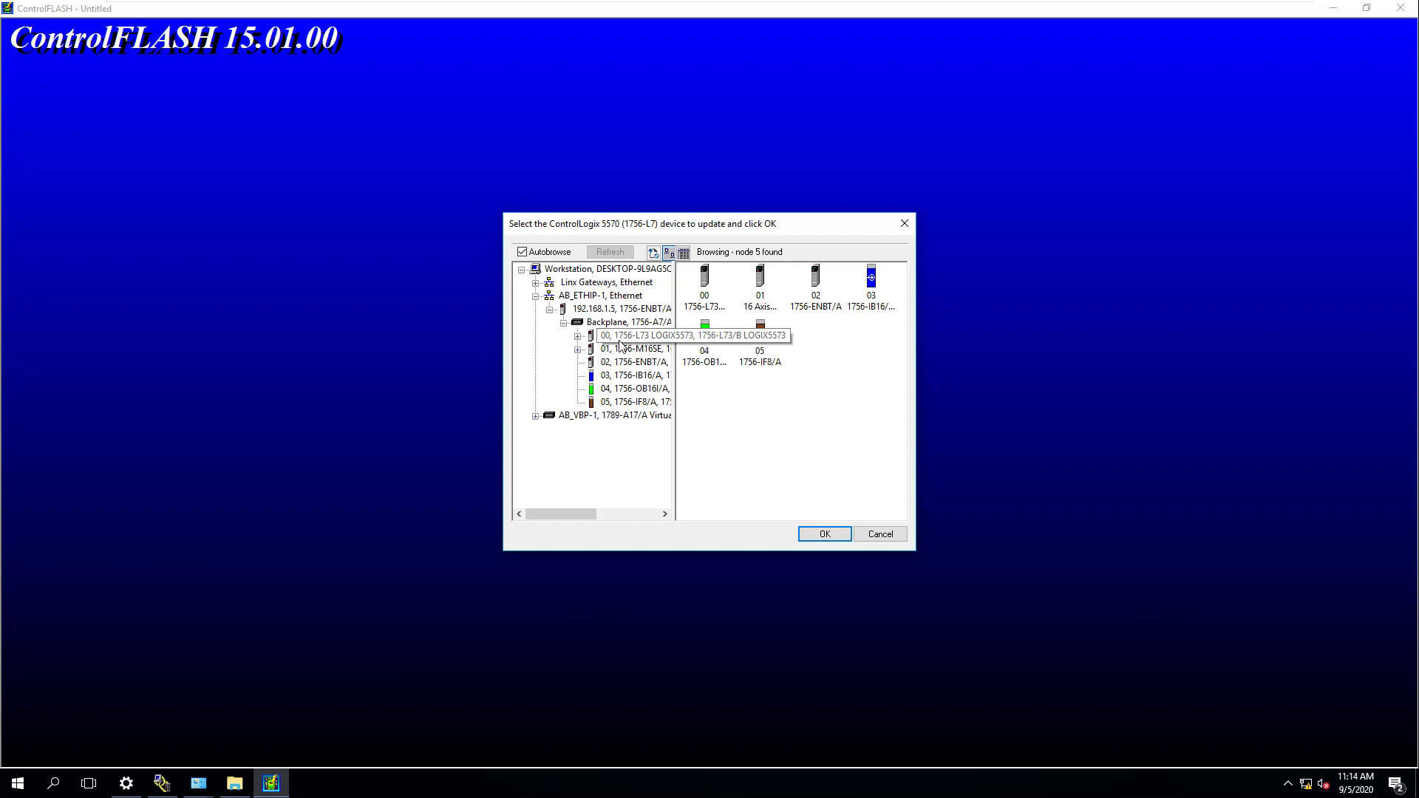
click(634, 335)
click(819, 533)
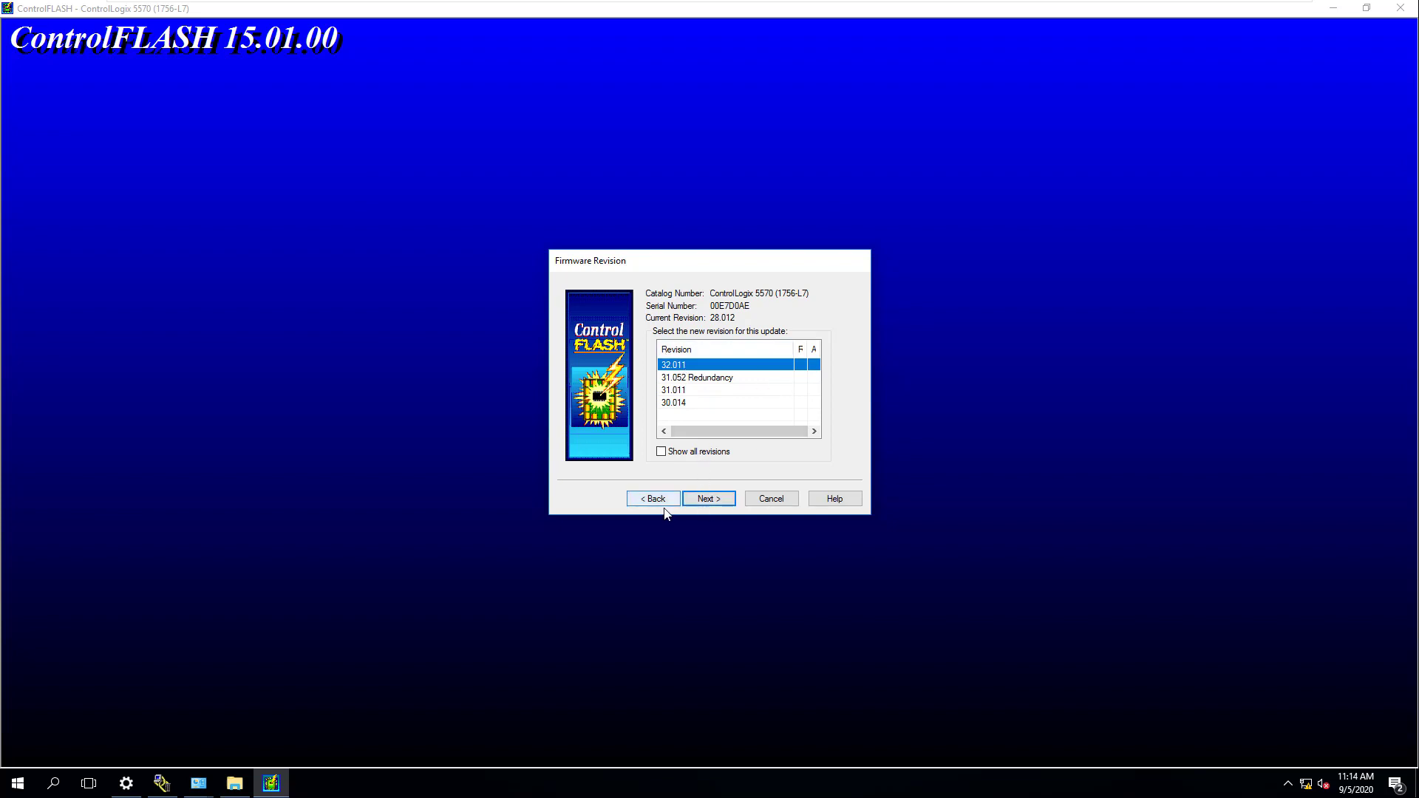
Step: Proceed with firmware revision 32.011 and start the controller update, accepting the confirmation and the Secure Digital card caution
click(712, 501)
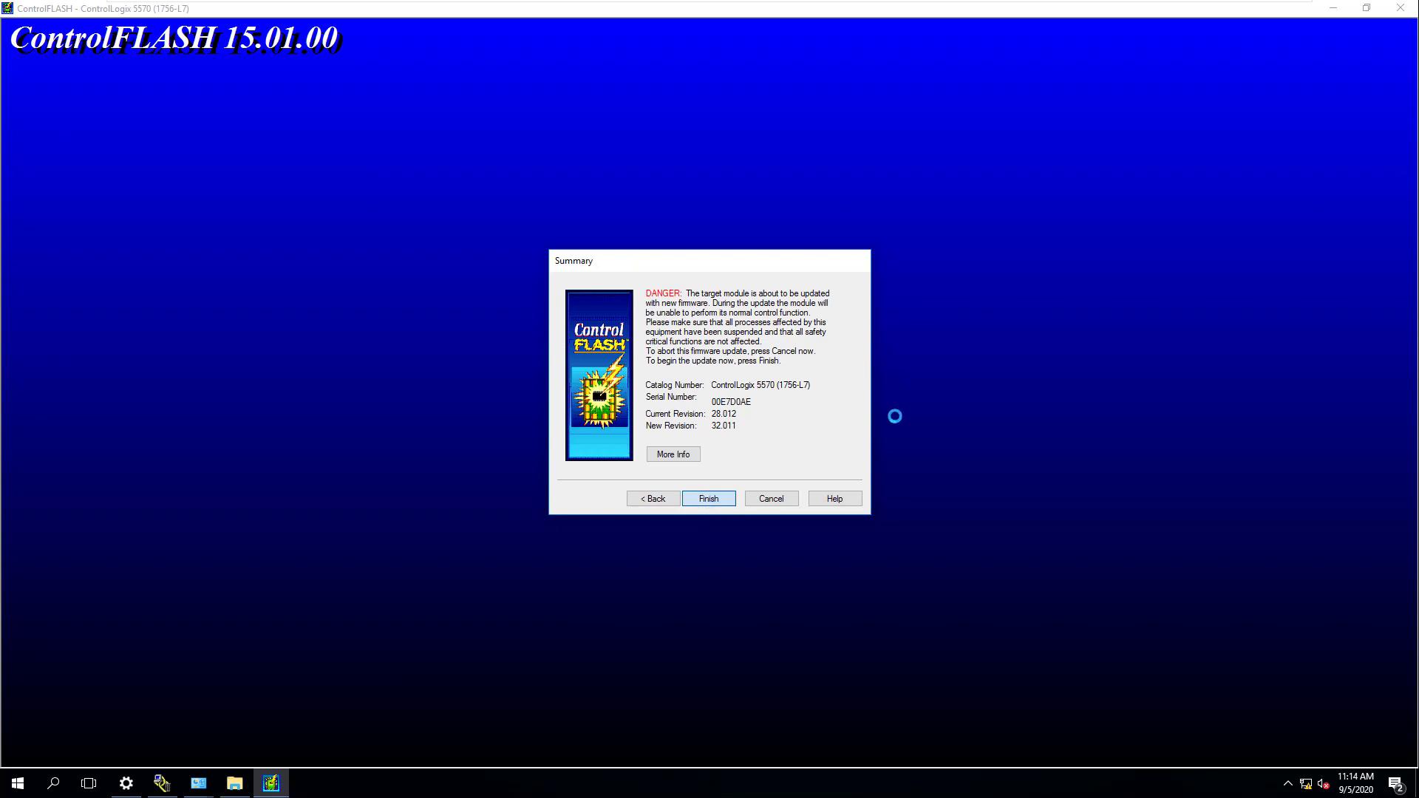
key(Return)
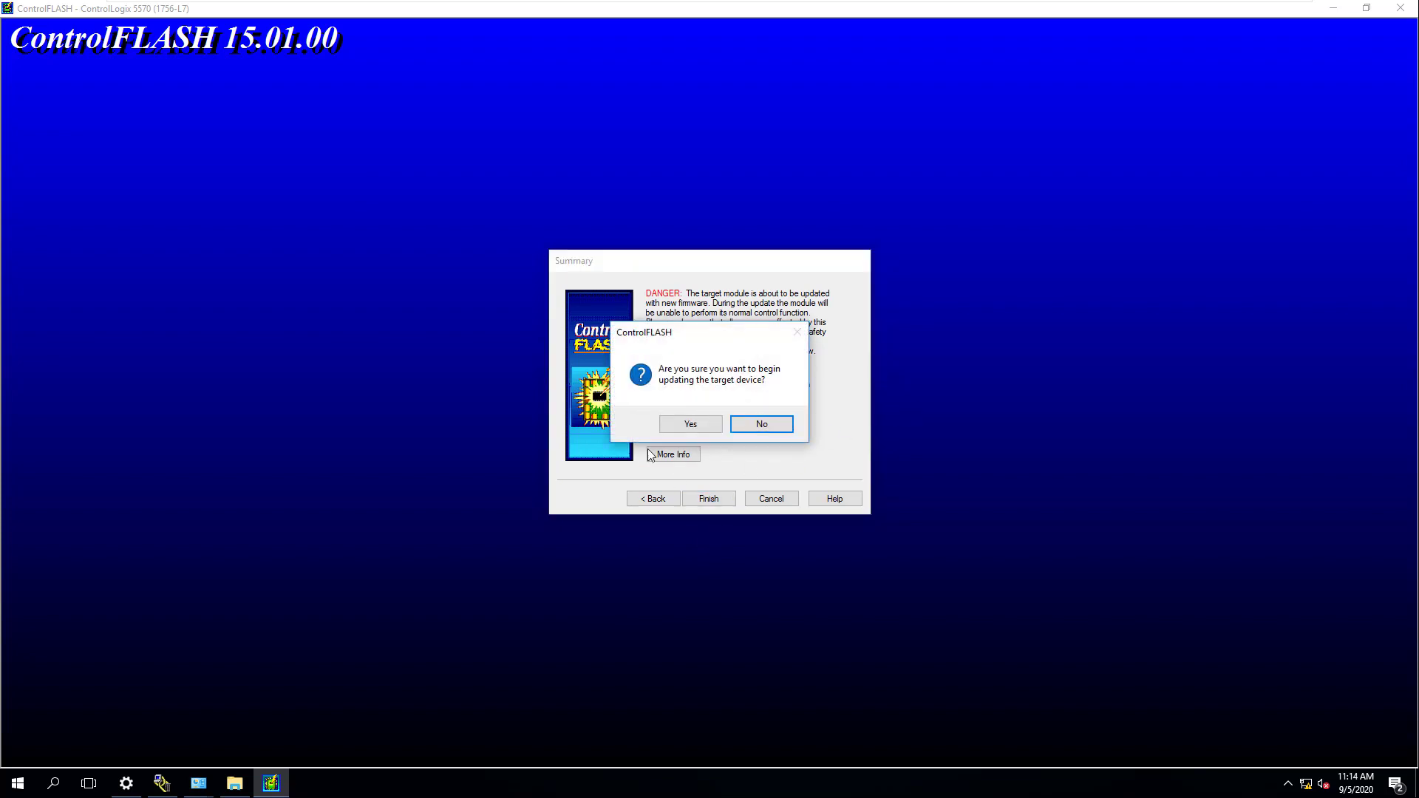
click(691, 428)
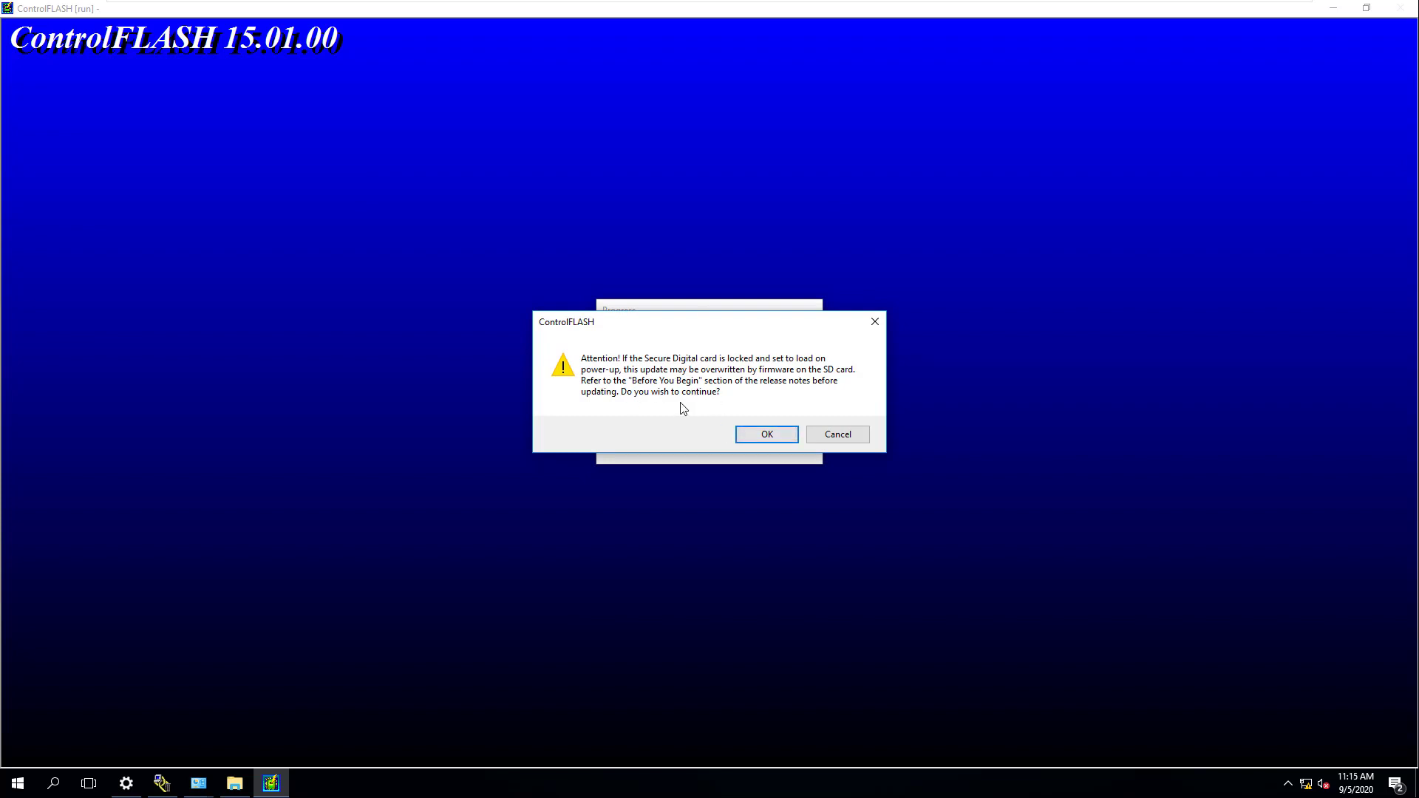
click(762, 435)
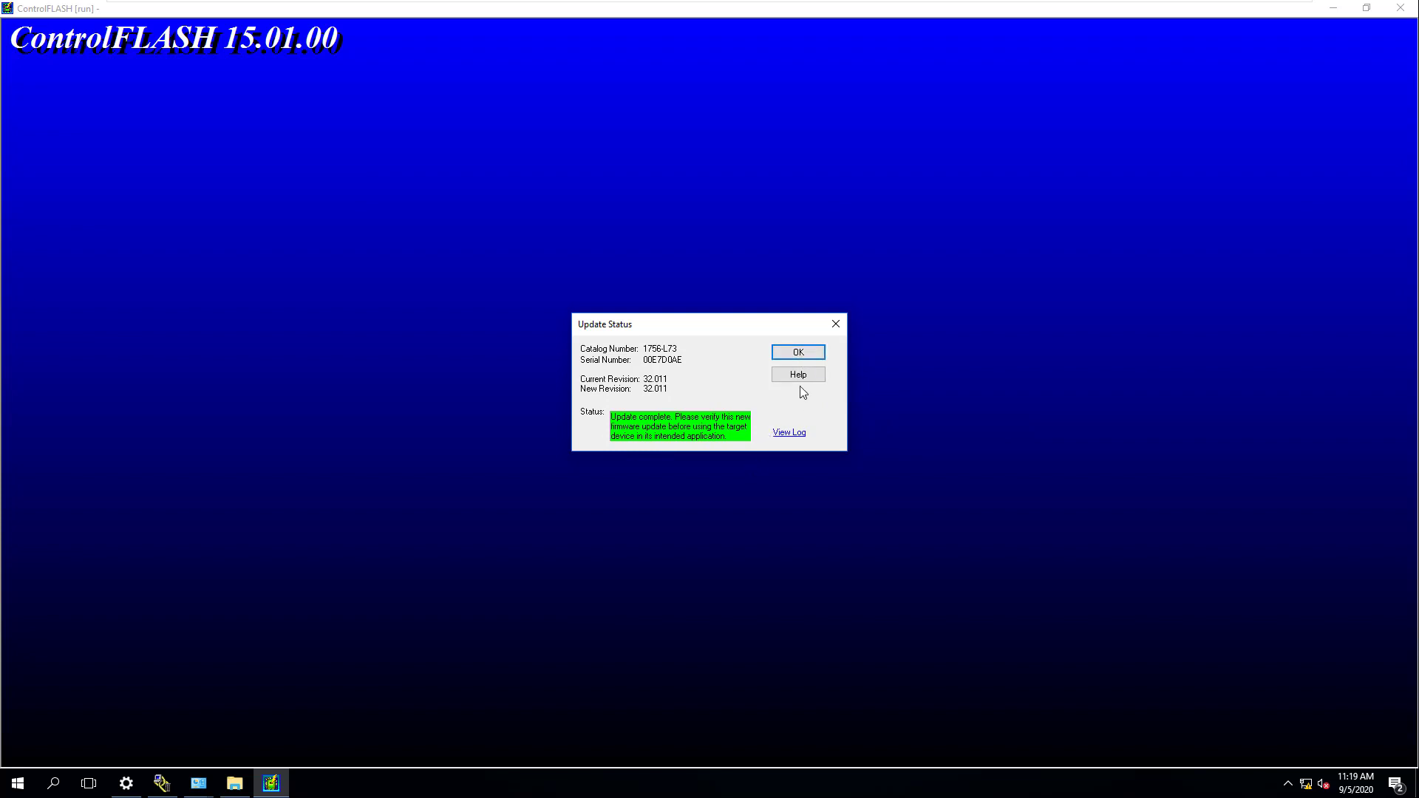
Step: Close the update status and exit ControlFLASH
click(798, 354)
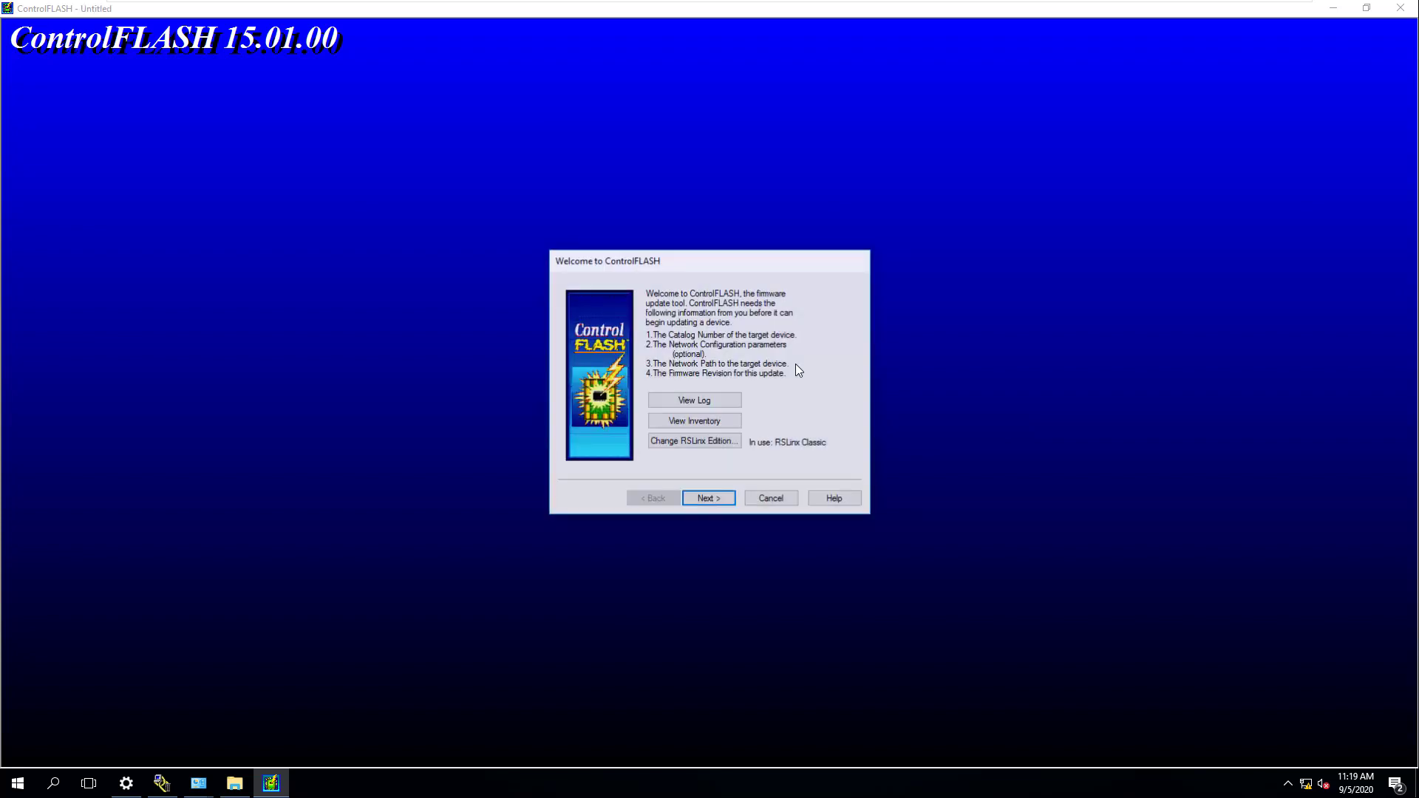
click(773, 504)
click(737, 423)
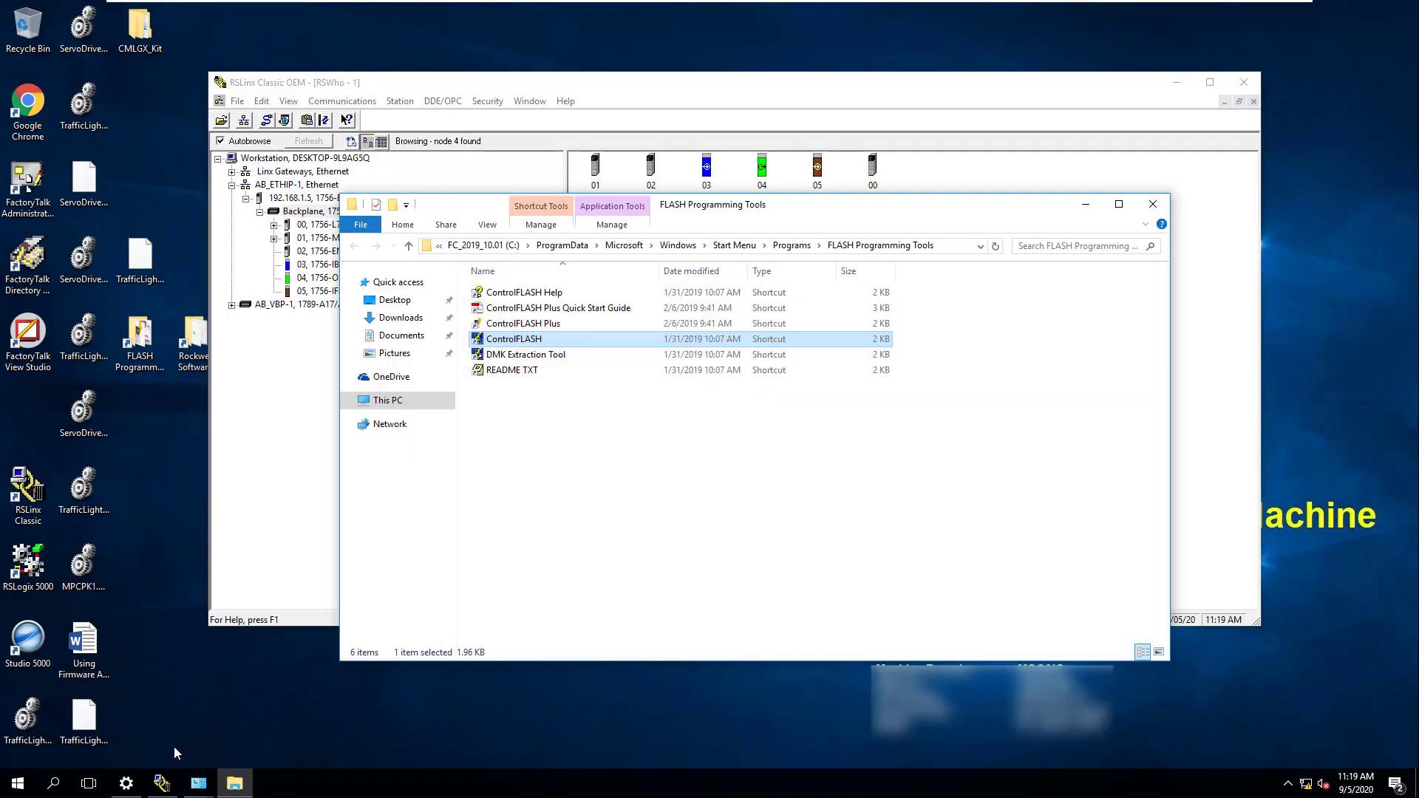
Step: Switch to RSLinx Classic and collapse and re-expand the 1756-A7 backplane to browse its modules again
click(162, 783)
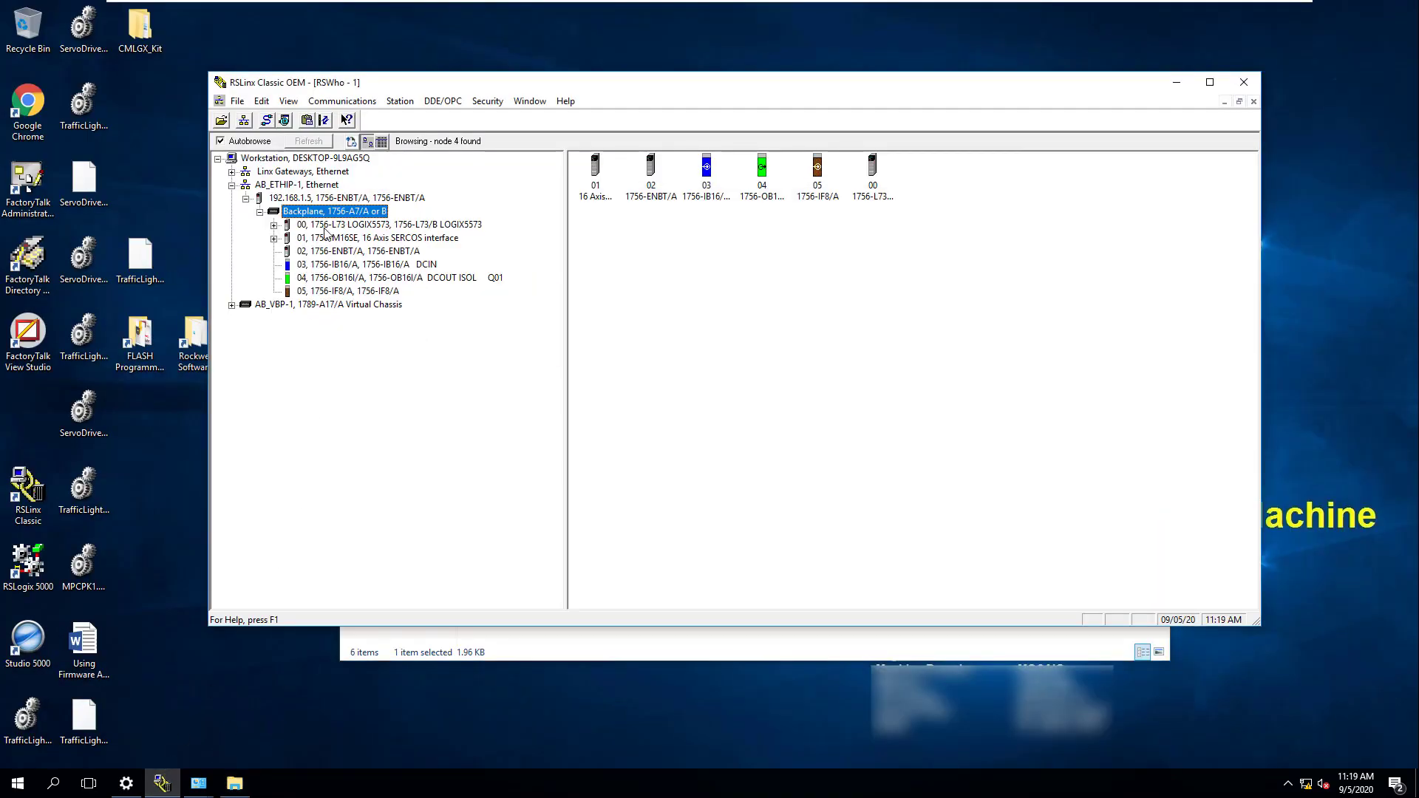
click(259, 212)
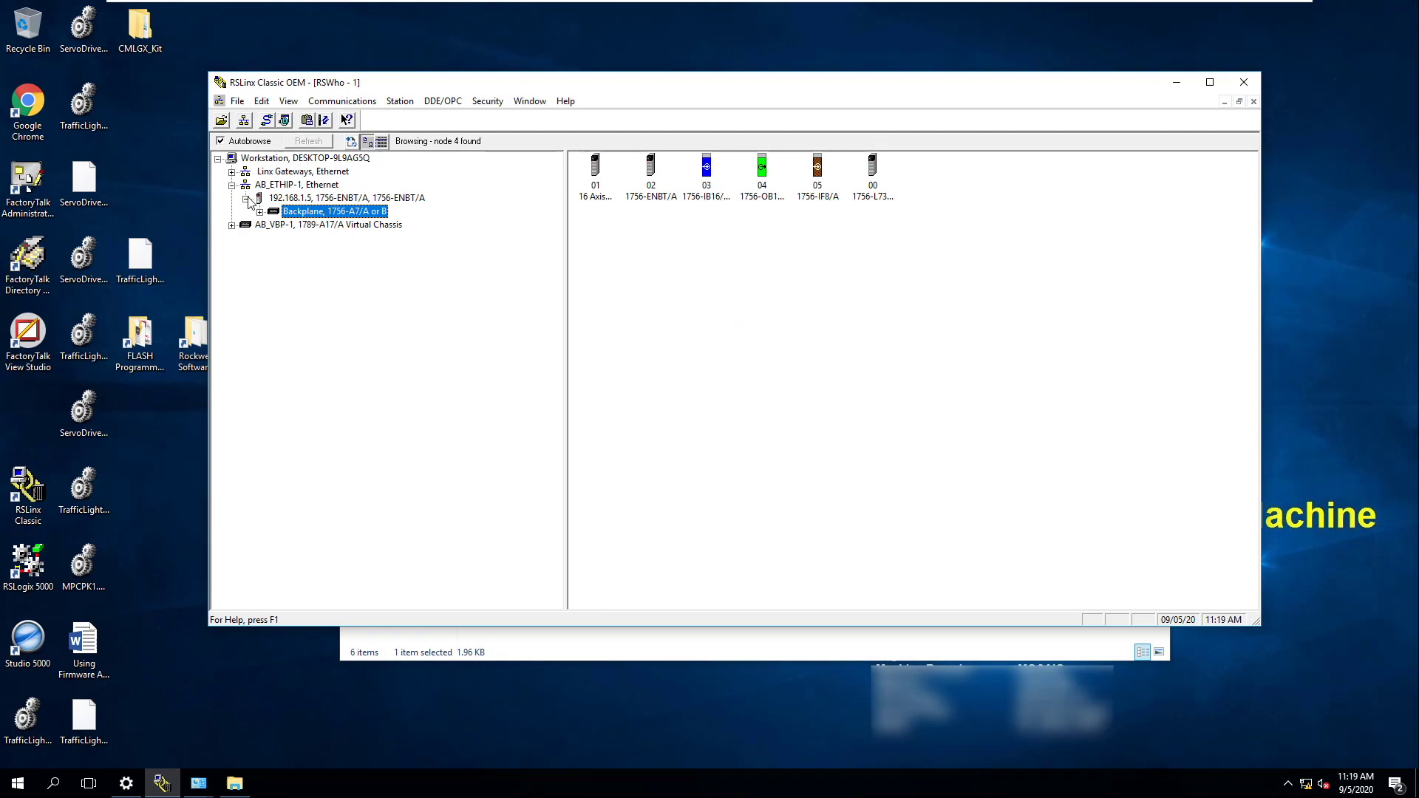
click(245, 198)
click(246, 198)
double_click(273, 213)
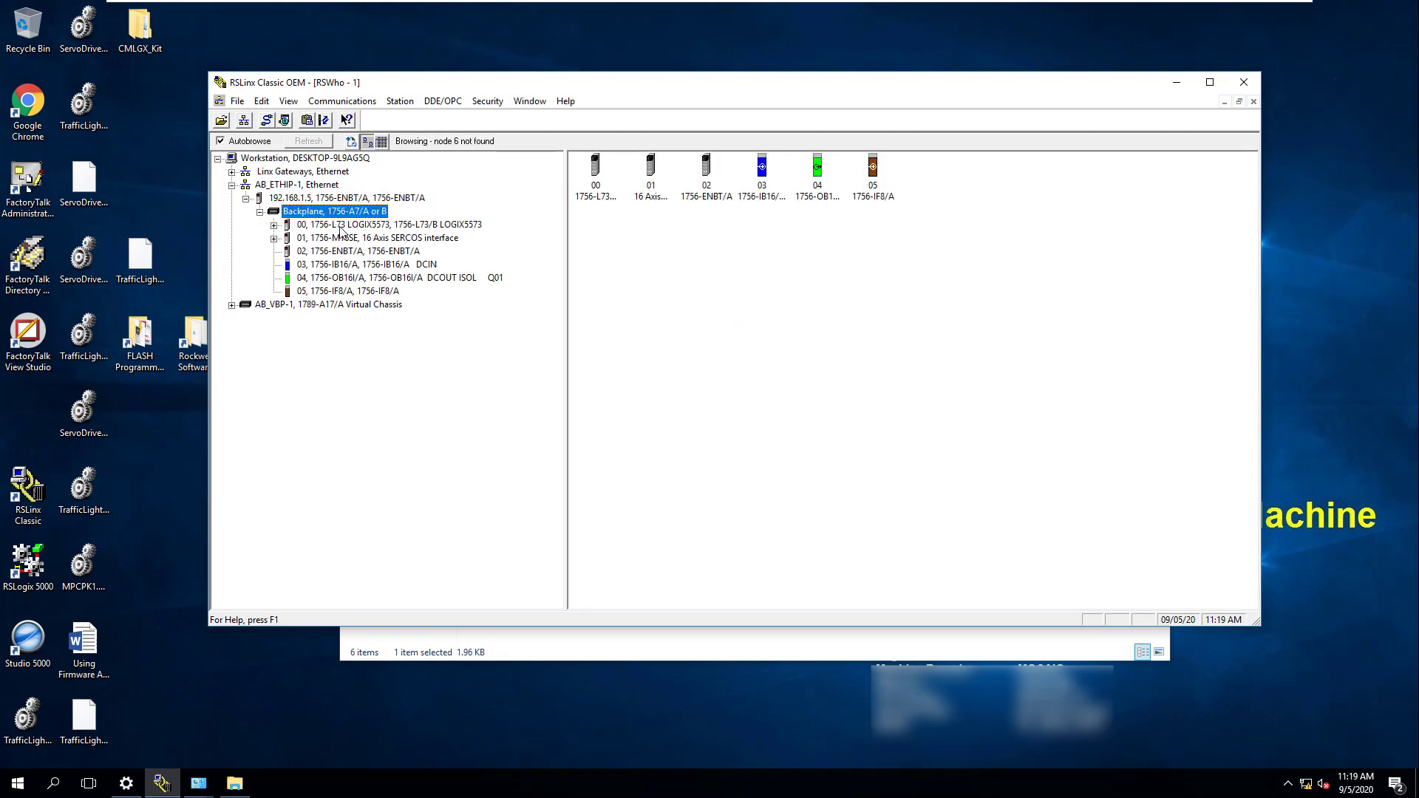
Step: Check the firmware revision in the device properties of the 1756-L73 in slot 00 and close them
click(342, 225)
right_click(345, 227)
click(429, 379)
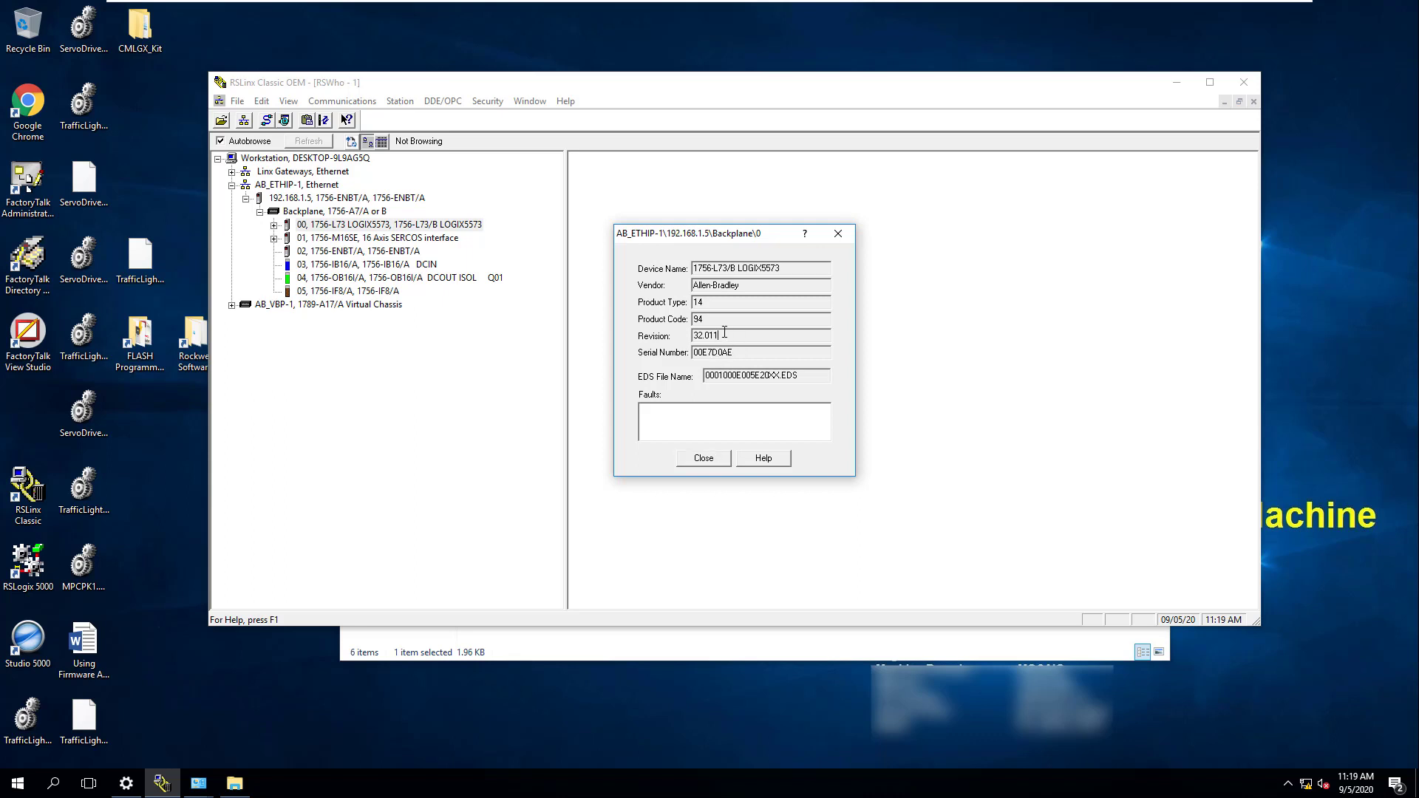
drag(735, 339, 693, 336)
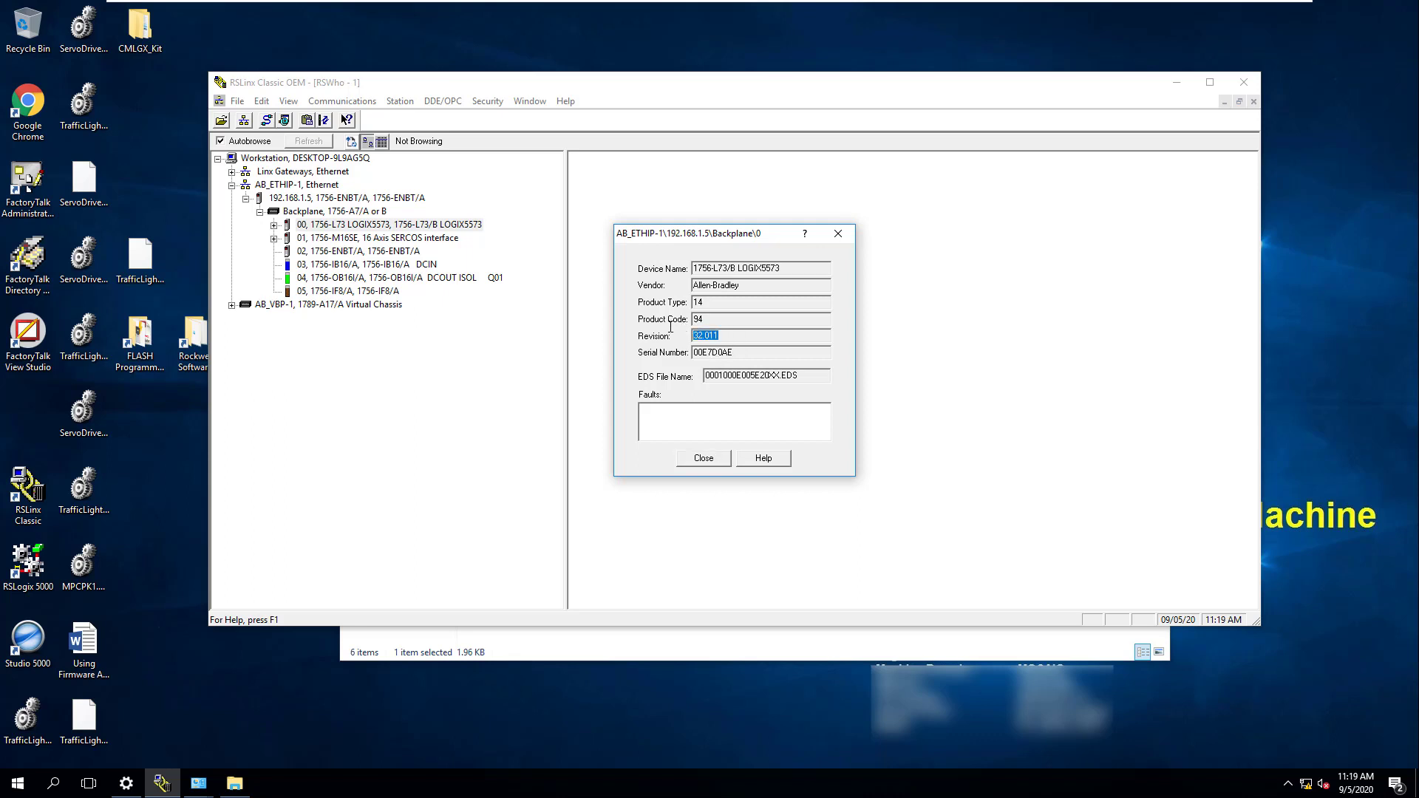
click(704, 460)
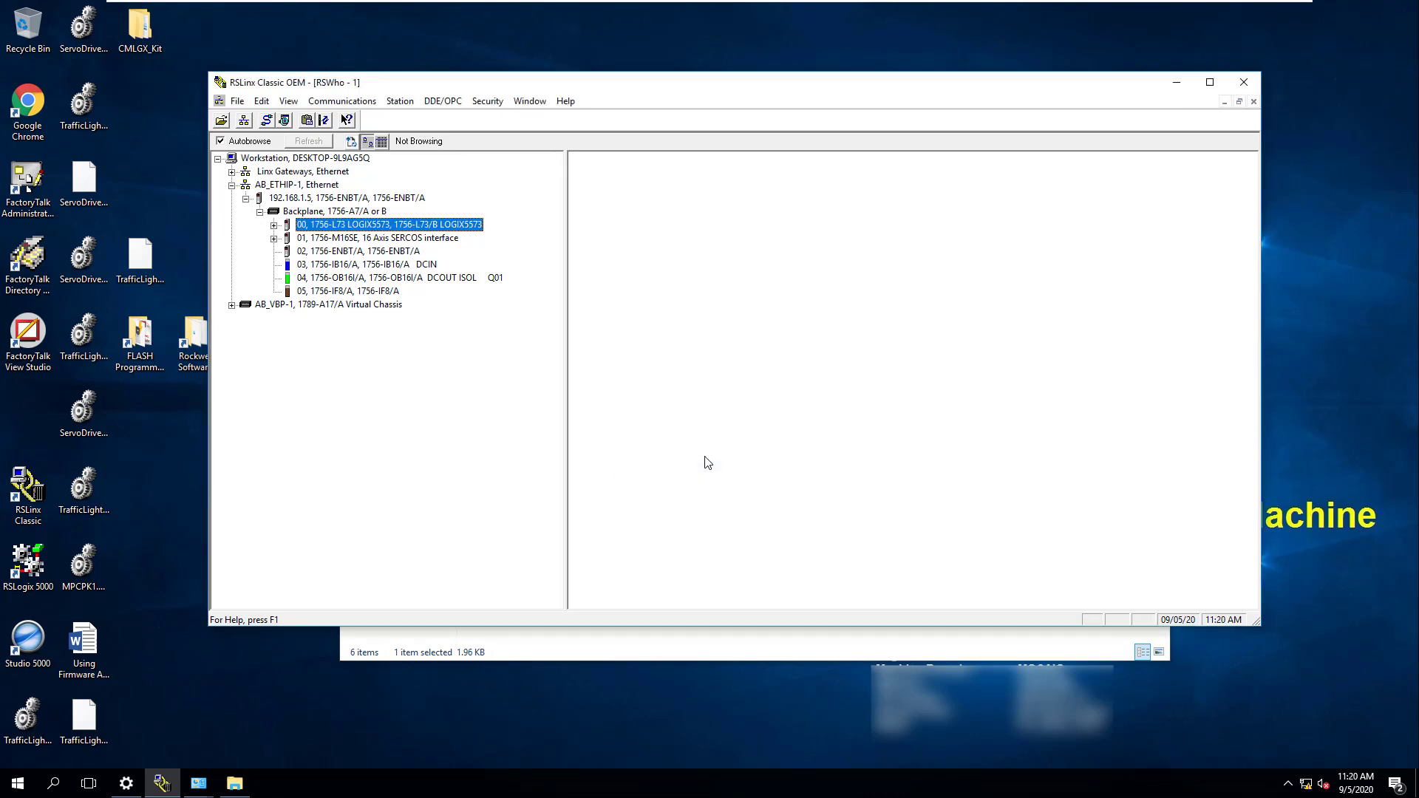